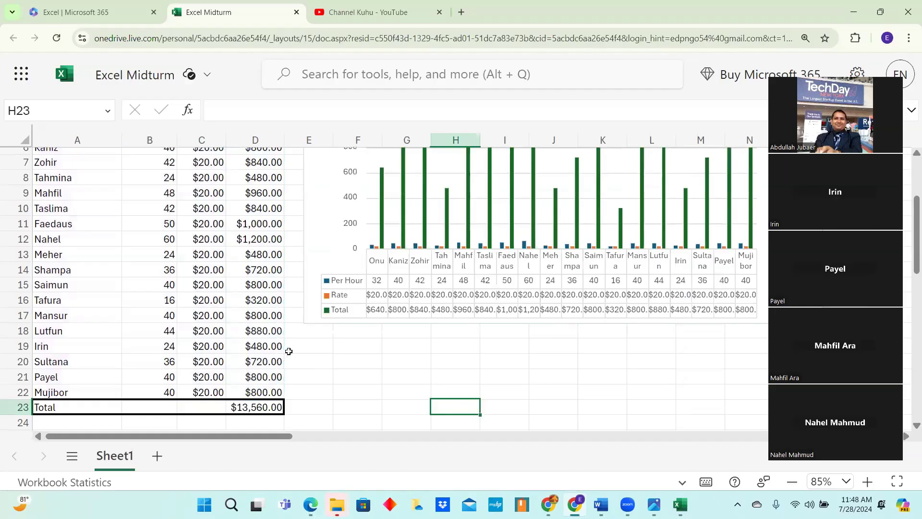
Select the payroll table's header cells A4:D4 and allow the participant's request to record the meeting locally.
scroll(288, 350, "up", 2)
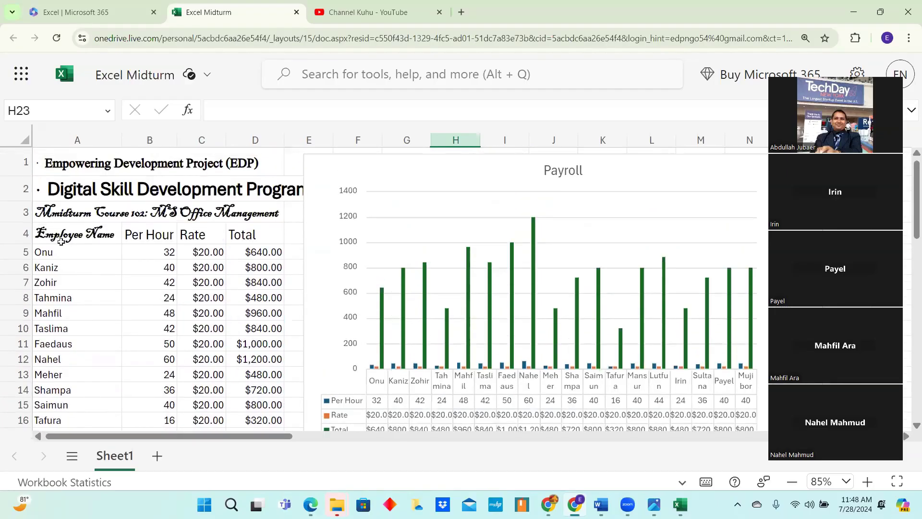
left_click(60, 238)
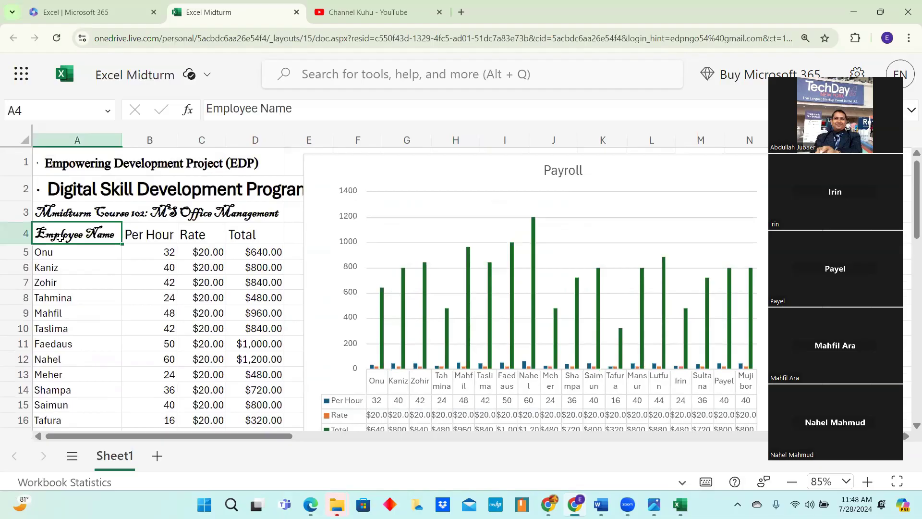
key("shift+Right")
key("shift+Right")
key("shift+Right")
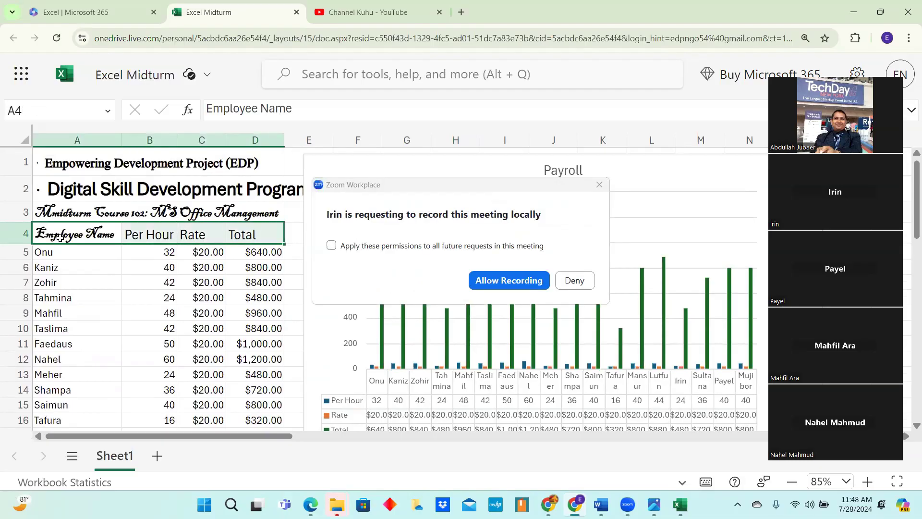
left_click(512, 282)
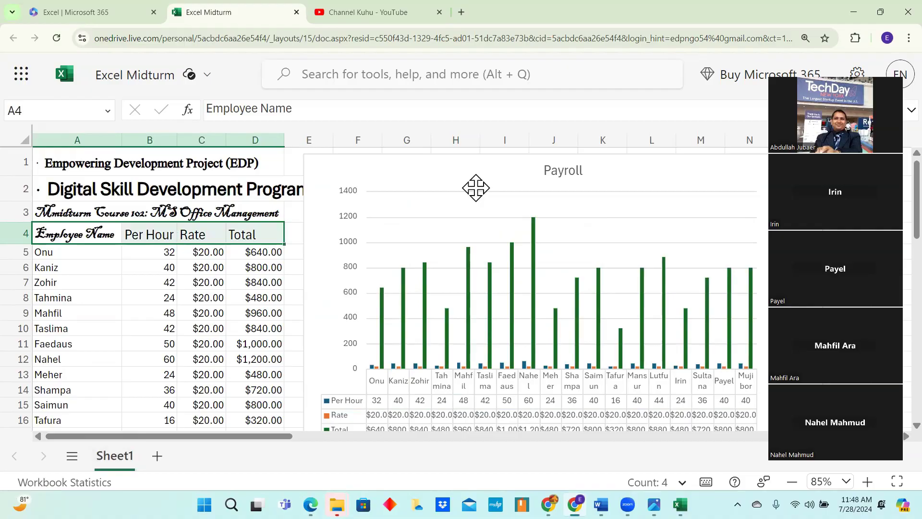
Extend the selection from the header row down through row 22, covering A4:D22 without the Total row.
key("shift+Down")
key("shift+Down")
key("shift+Down")
key("shift+Down")
key("shift+Down")
key("shift+Down")
key("shift+Down")
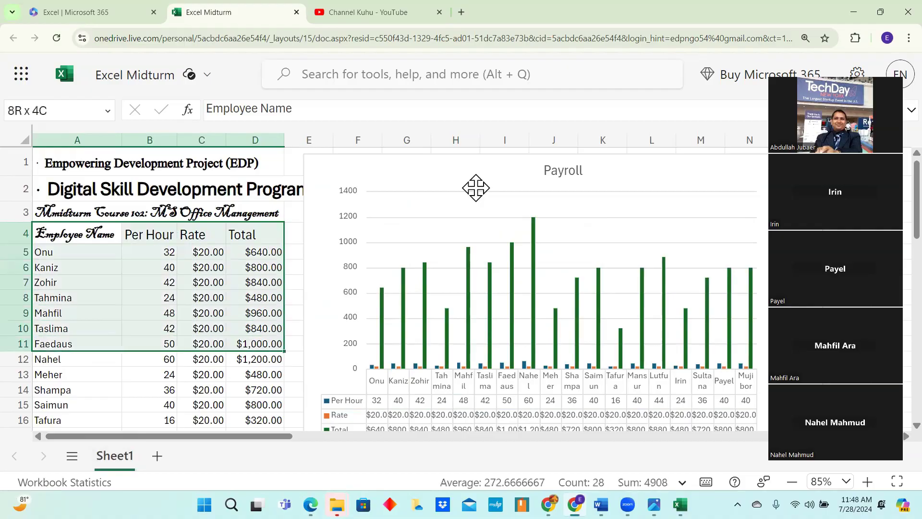
key("shift+Down")
key("shift+Down")
key("shift+Down")
key("shift+Down")
key("shift+Down")
key("shift+Down")
key("shift+Down")
key("shift+Down")
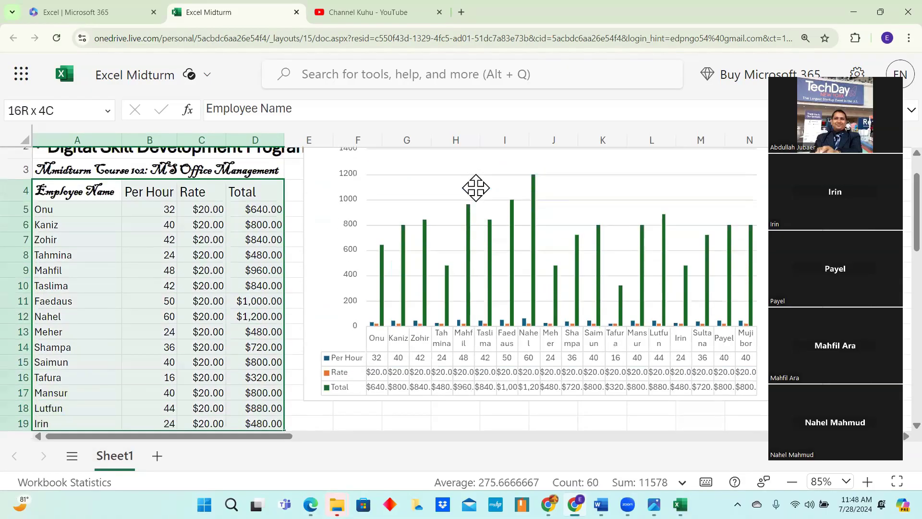
key("shift+Down")
key("shift+Down")
key("shift+Down")
key("shift+Down")
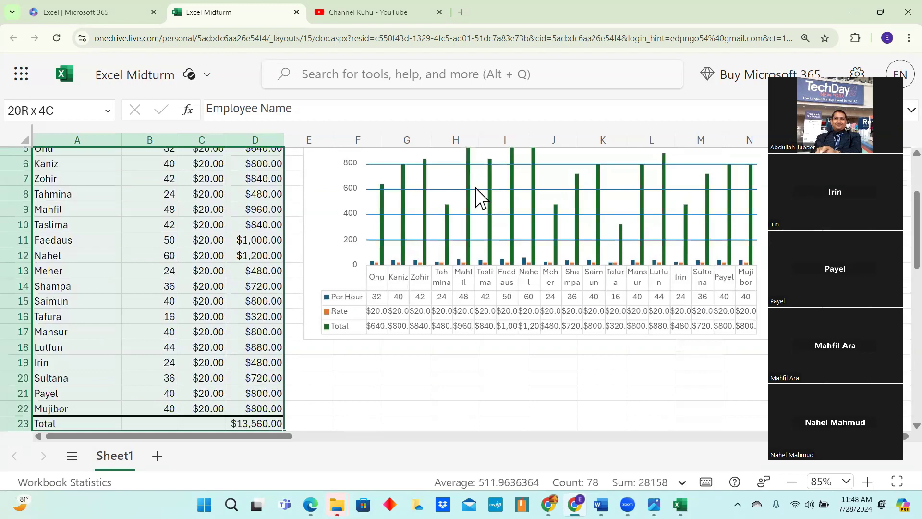
key("shift+Up")
scroll(476, 188, "up", 1)
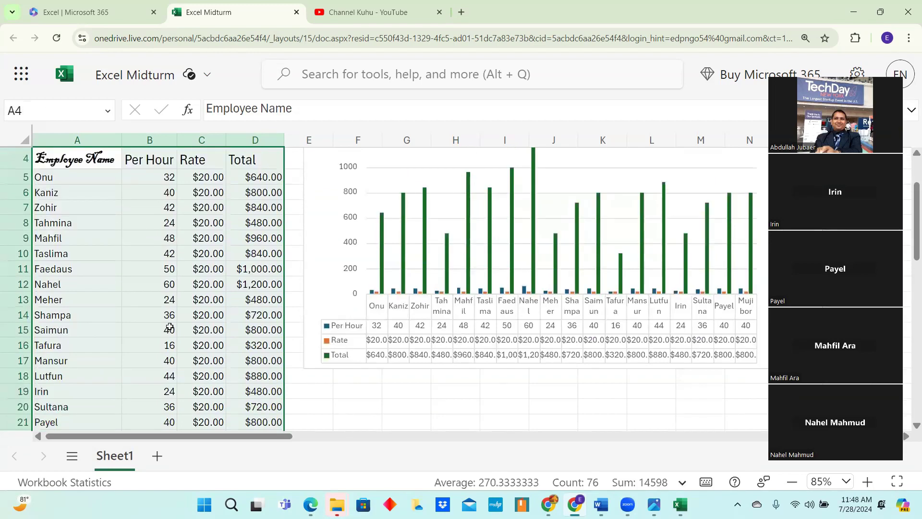
scroll(170, 327, "down", 2)
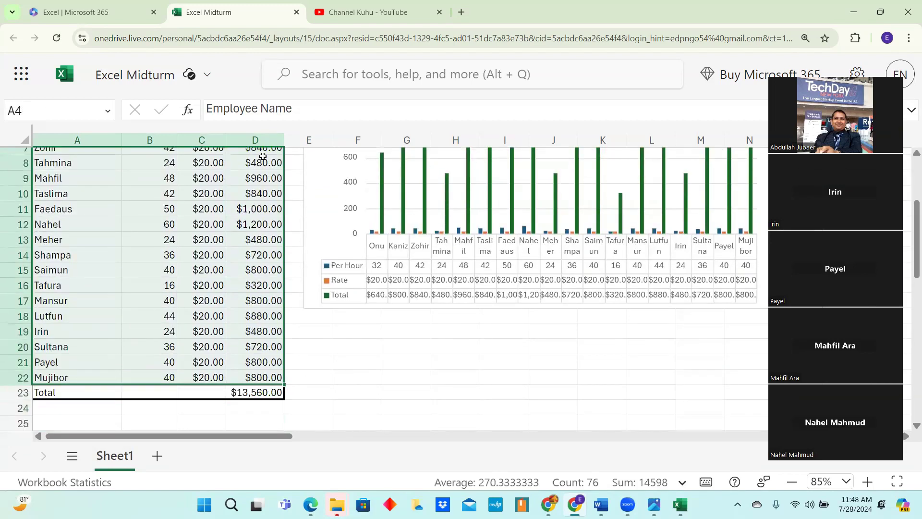
Insert a 2-D pie chart from the selected payroll data and deselect it.
left_click(238, 88)
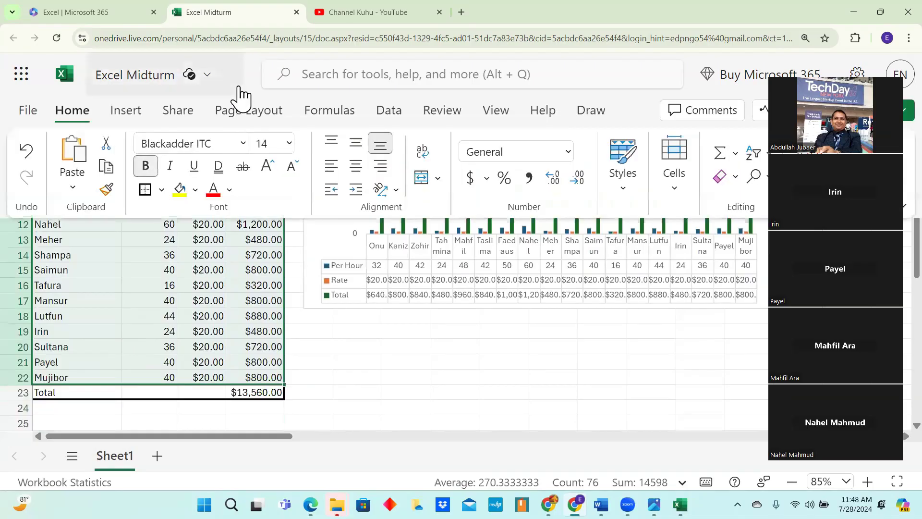
left_click(129, 111)
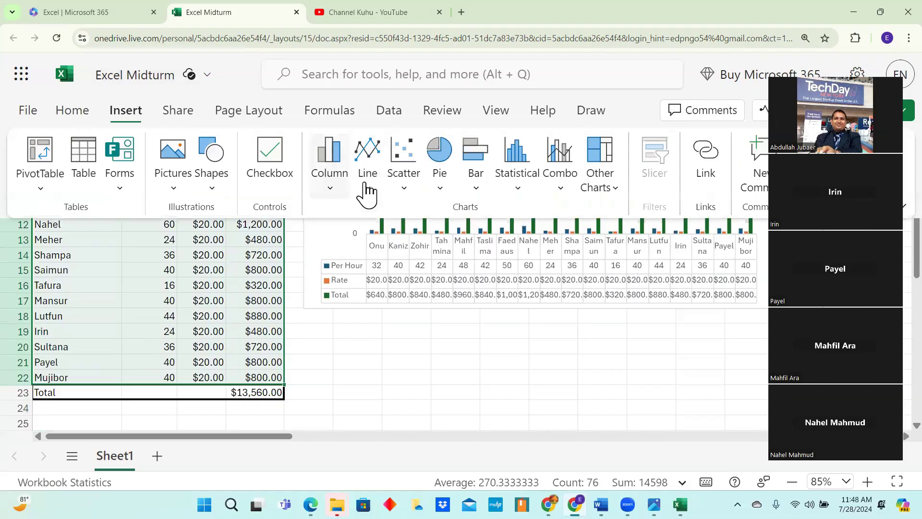
left_click(439, 166)
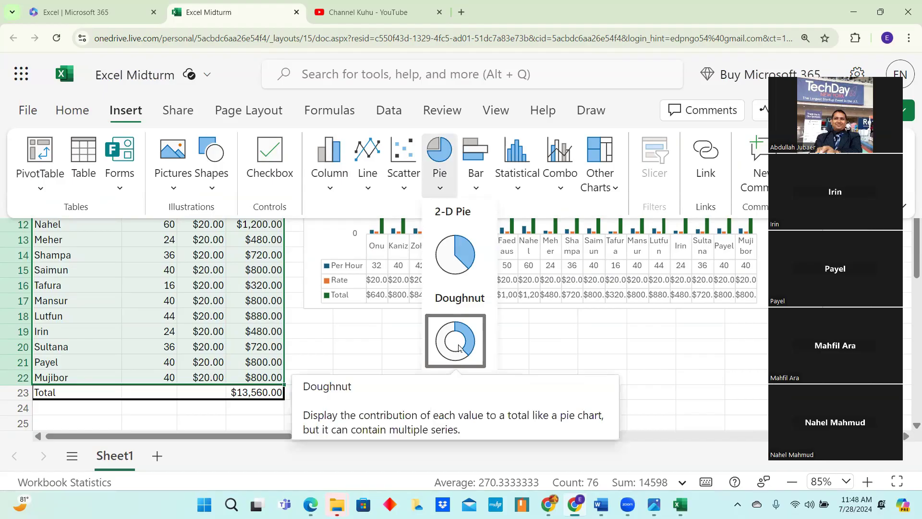
left_click(454, 258)
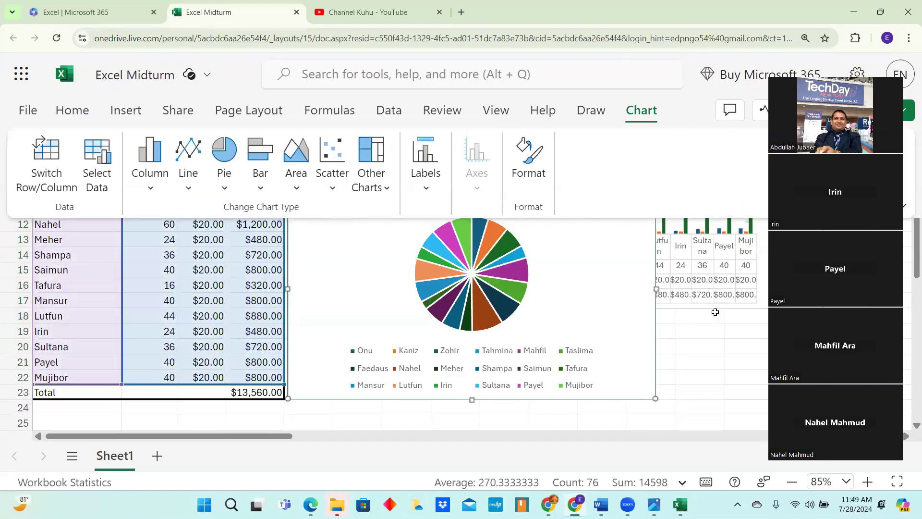
left_click(713, 360)
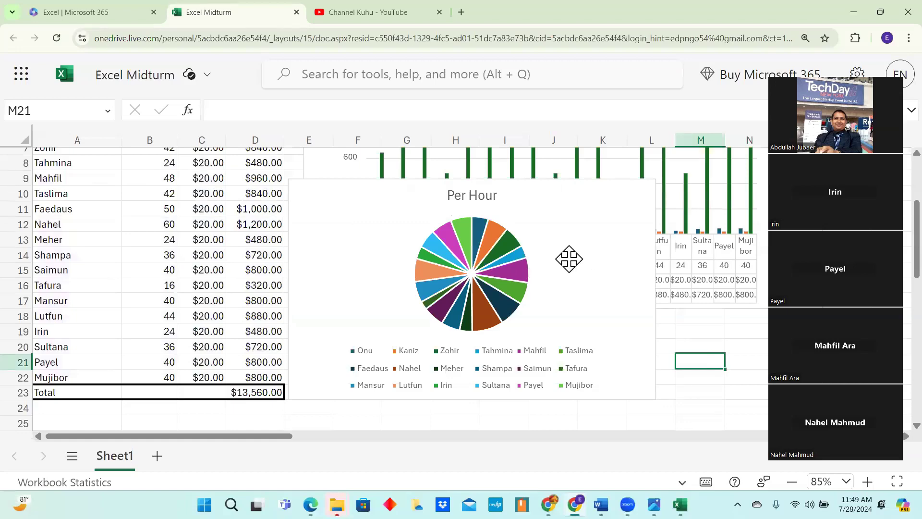
Move the pie chart over the payroll table's columns and enlarge it, widening it to about column L and lengthening it to row 25.
left_click_drag(552, 255, 408, 234)
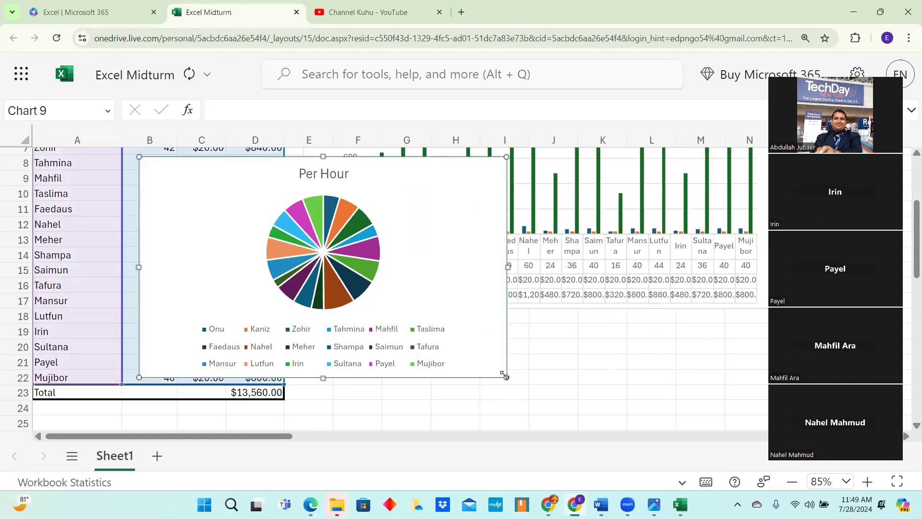
left_click_drag(505, 375, 558, 426)
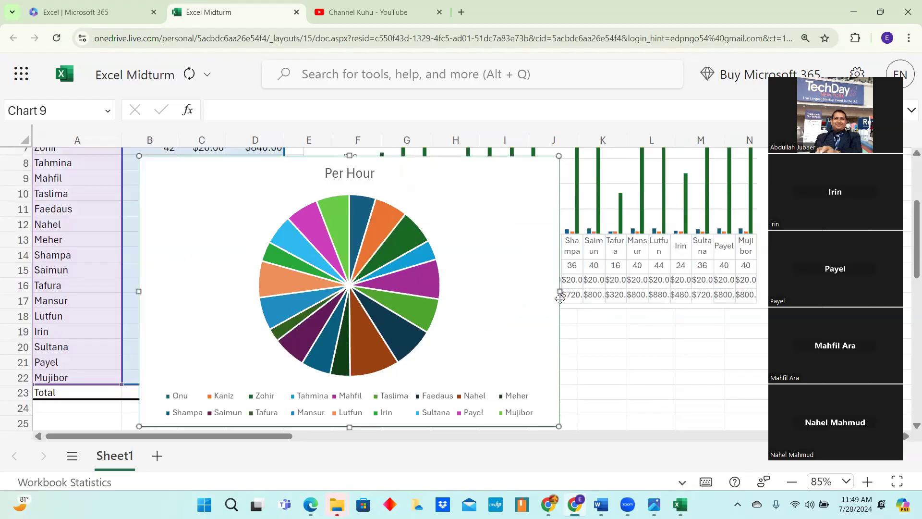
left_click_drag(560, 298, 606, 295)
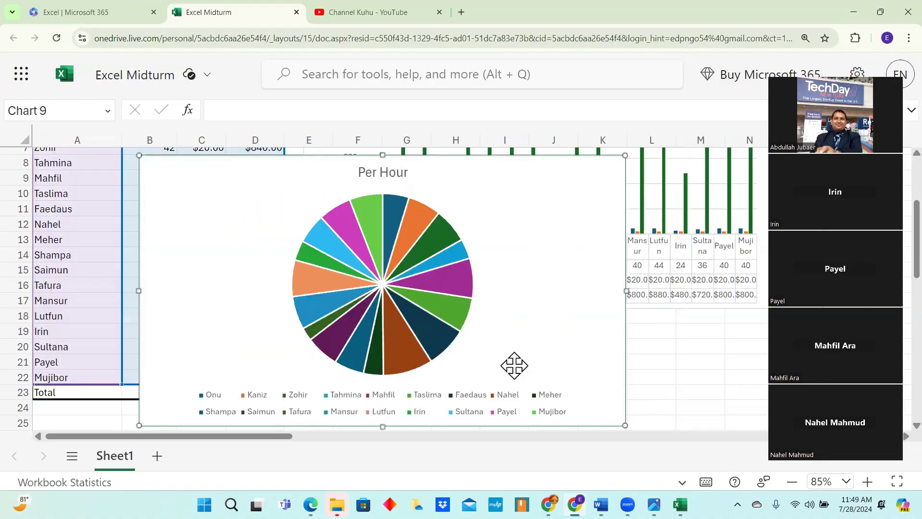
Open the chart formatting settings from a pie slice and move the meeting video window clear of them.
left_click(226, 412)
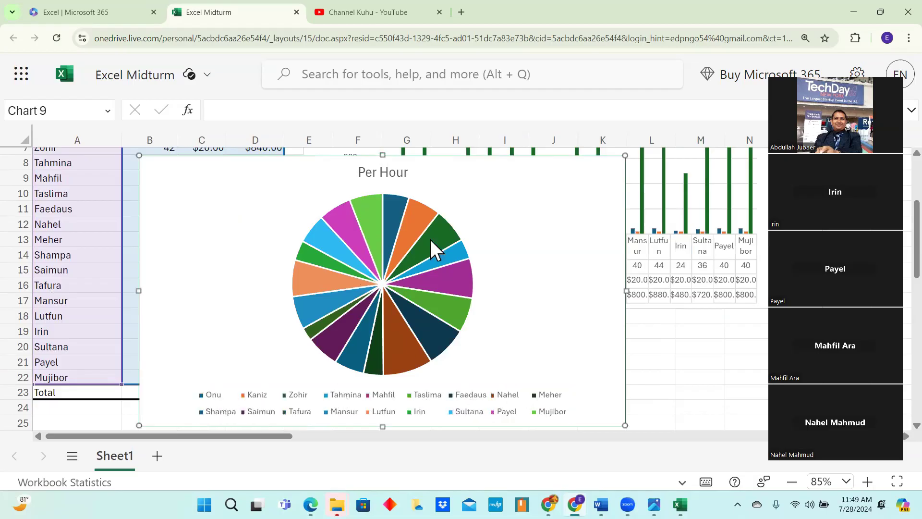
mouse_move(372, 225)
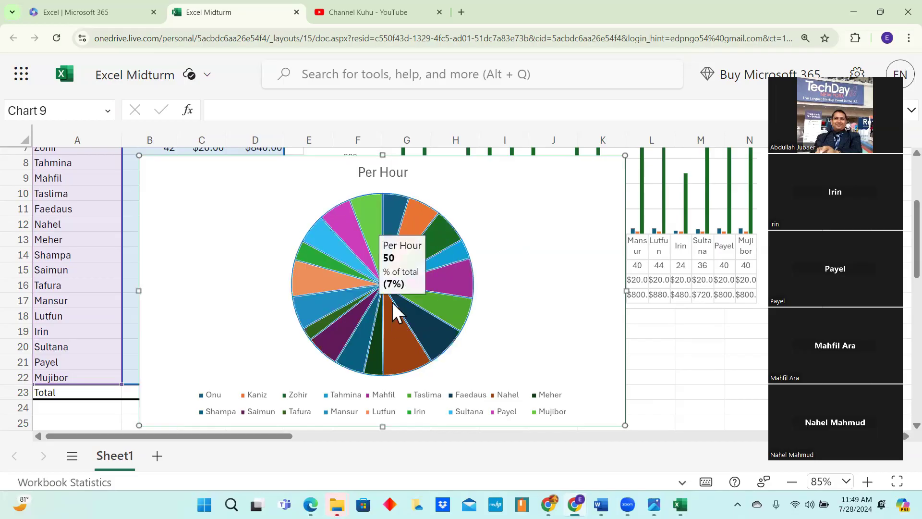
left_click(386, 265)
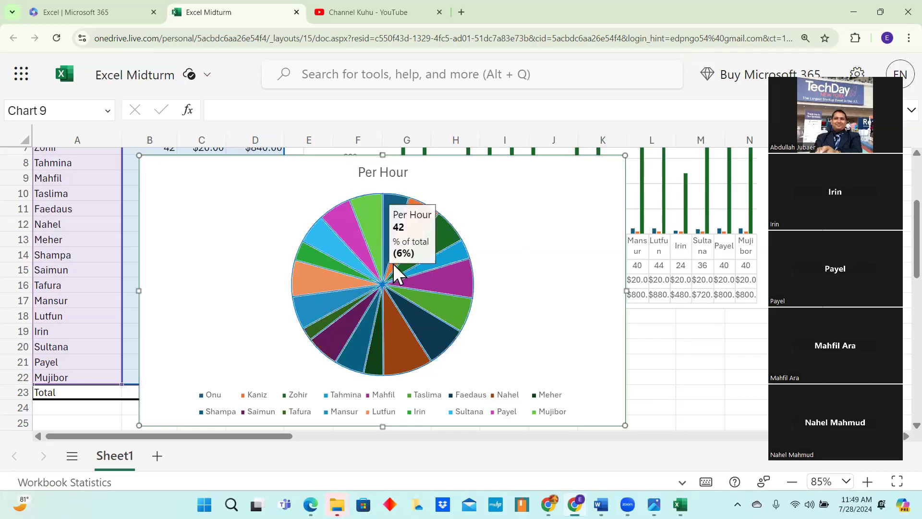
left_click(368, 264)
double_click(368, 264)
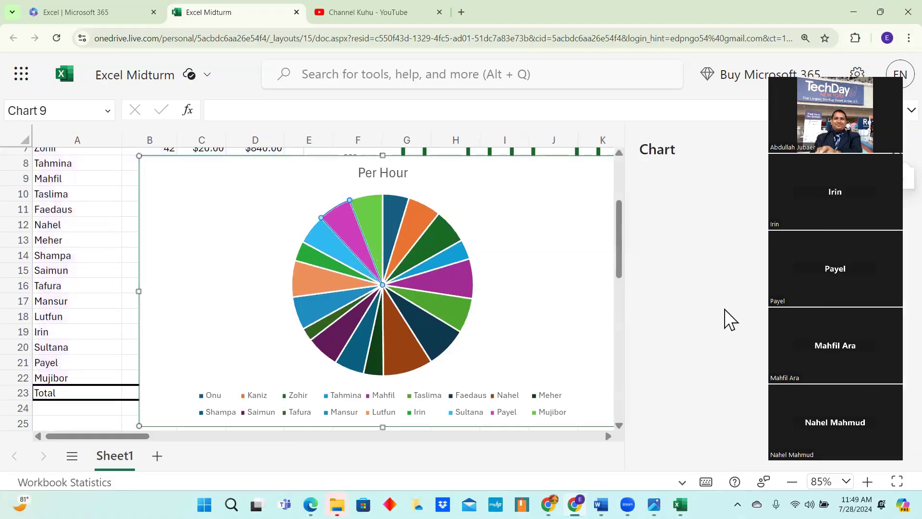
left_click_drag(862, 81, 124, 19)
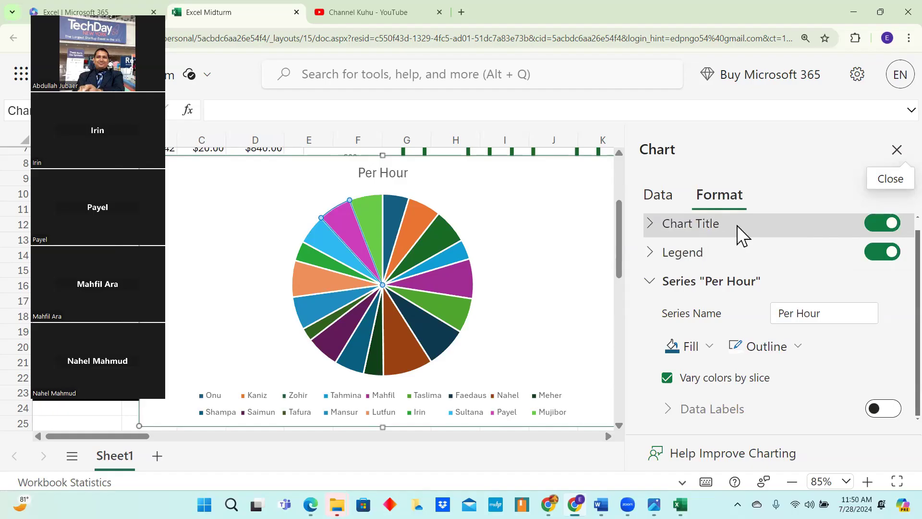
Change the pie chart's title to "Payroll".
left_click(660, 224)
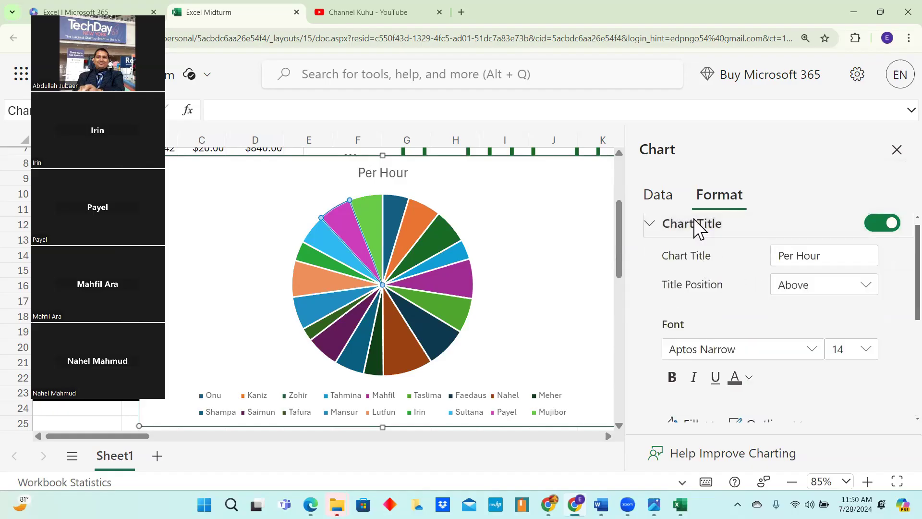
left_click(834, 257)
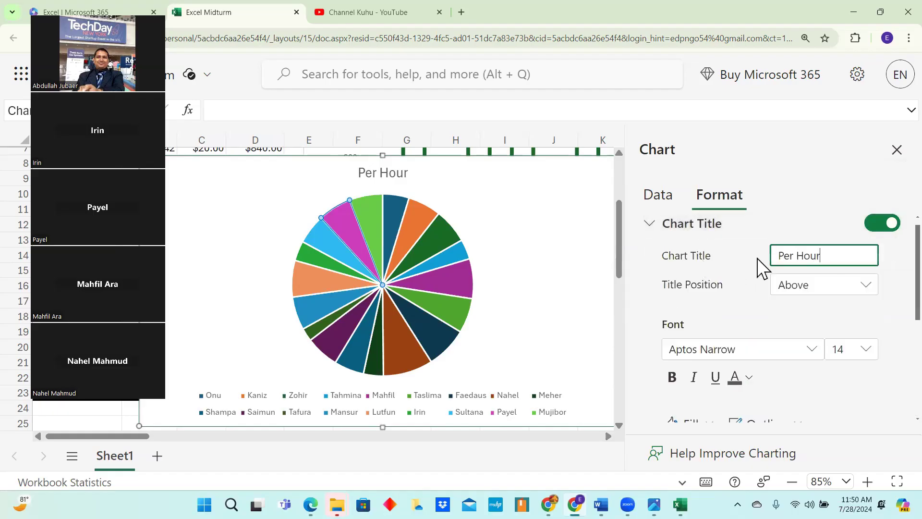
key("ctrl+a")
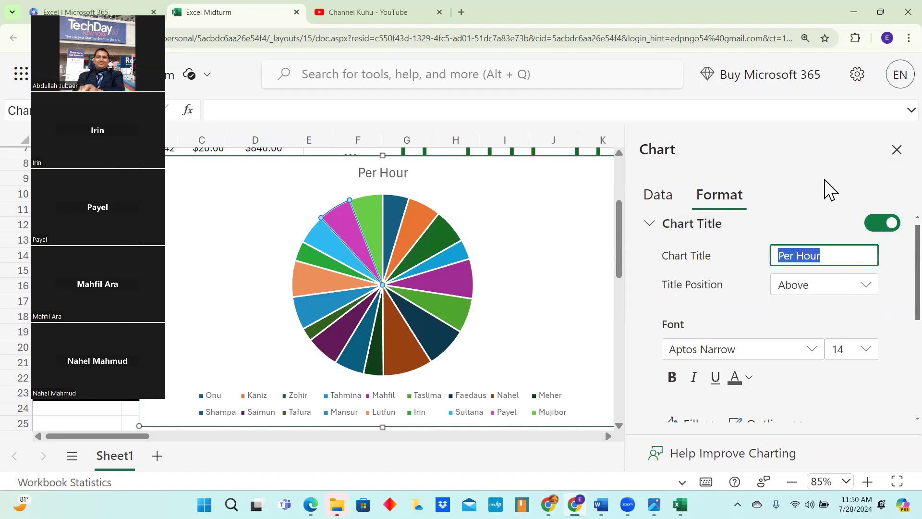
type("Pay")
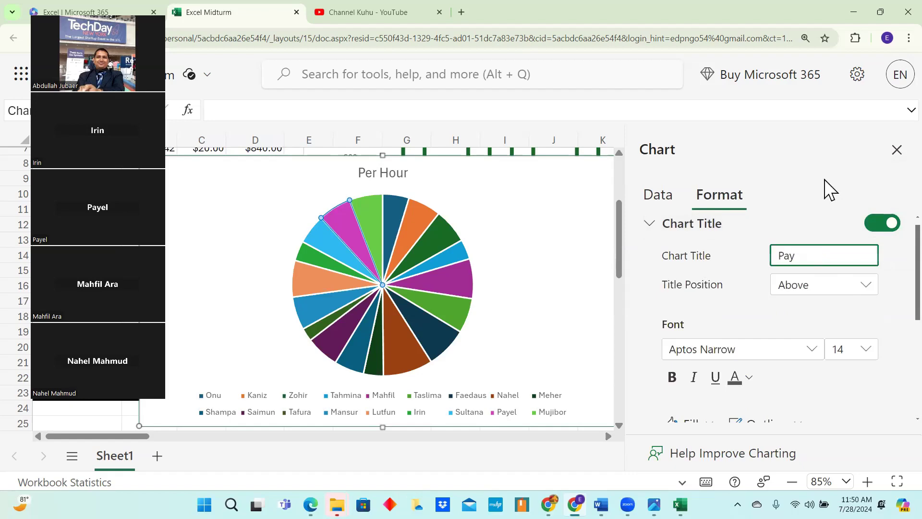
type("roll")
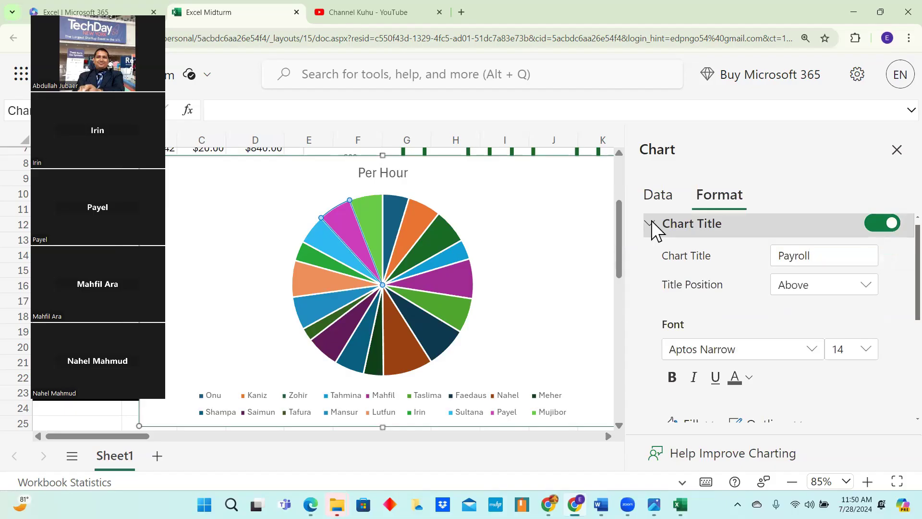
left_click(653, 228)
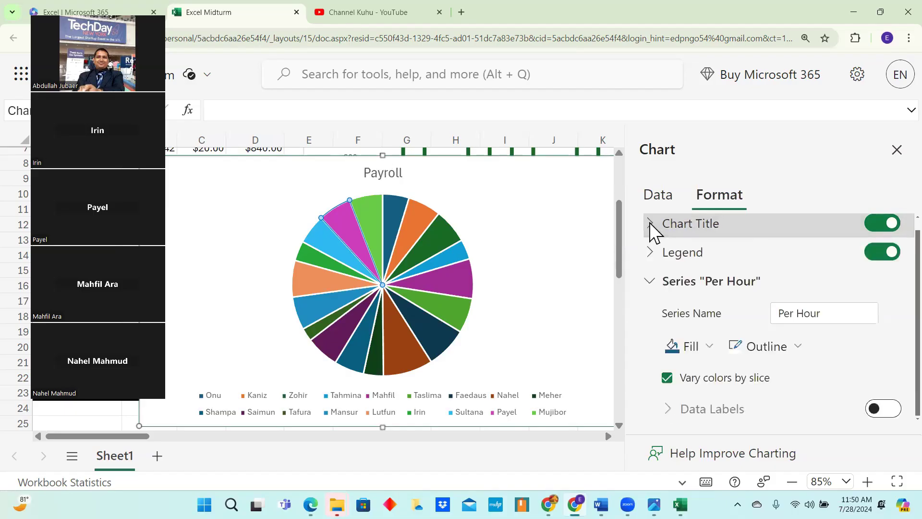
left_click(652, 226)
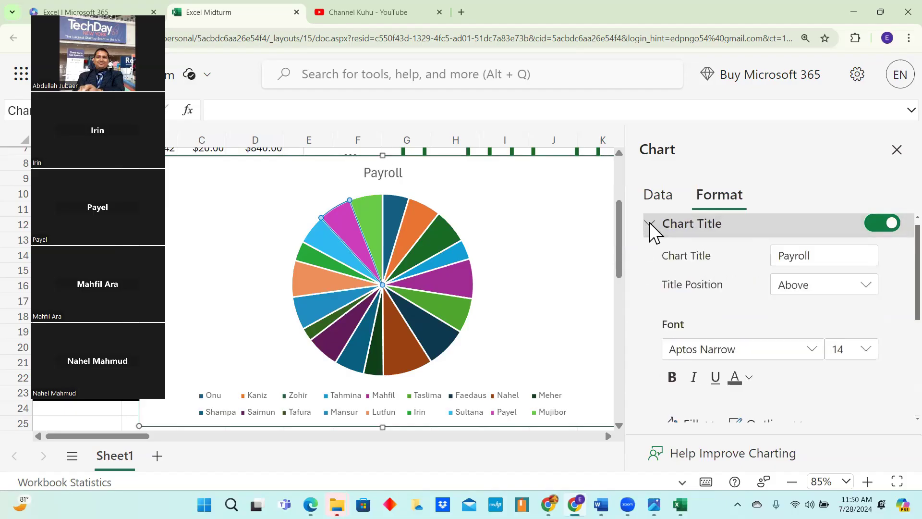
left_click(652, 226)
left_click(652, 226)
left_click(652, 226)
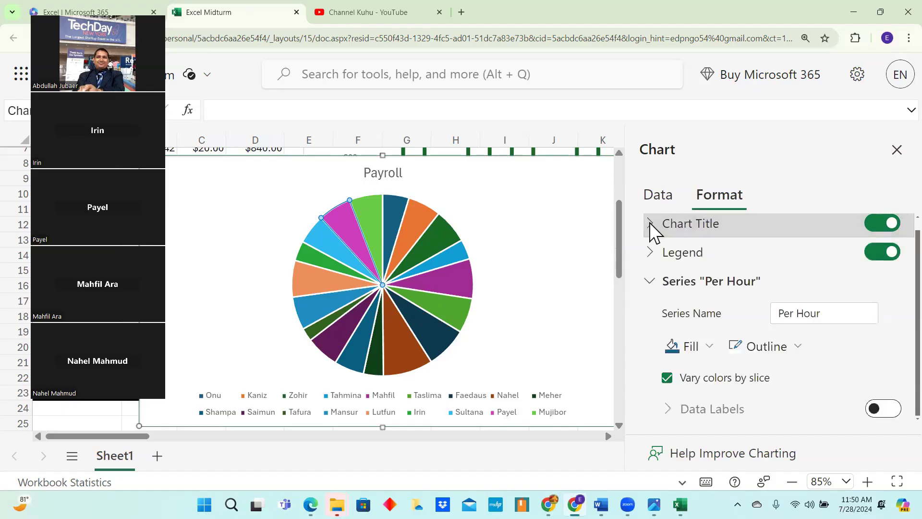
left_click(652, 226)
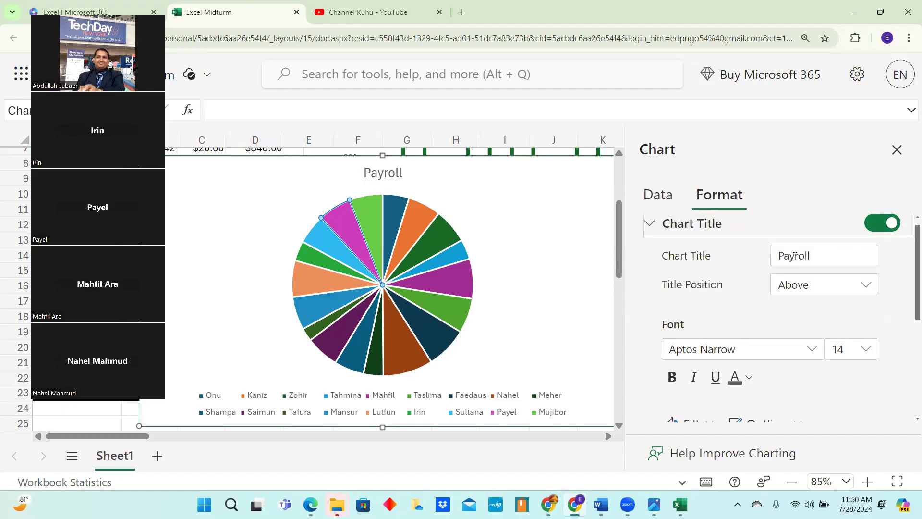
left_click(834, 256)
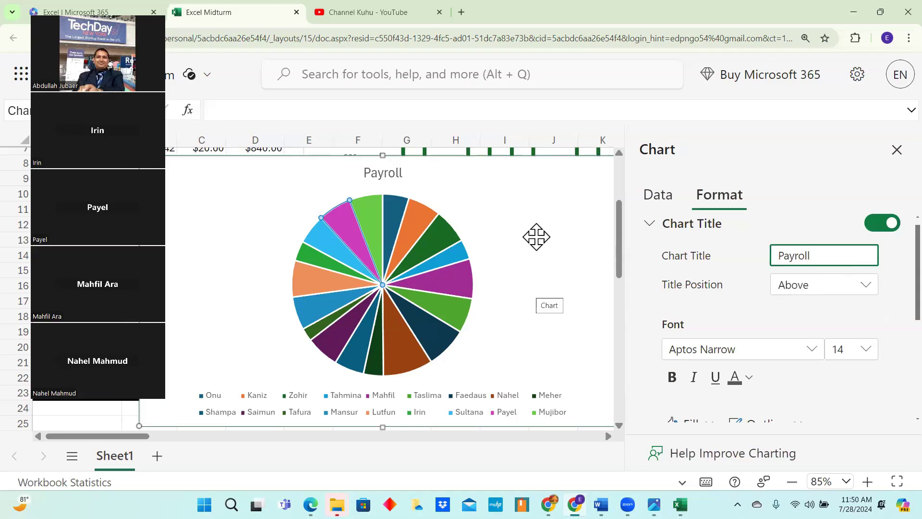
scroll(536, 236, "down", 2)
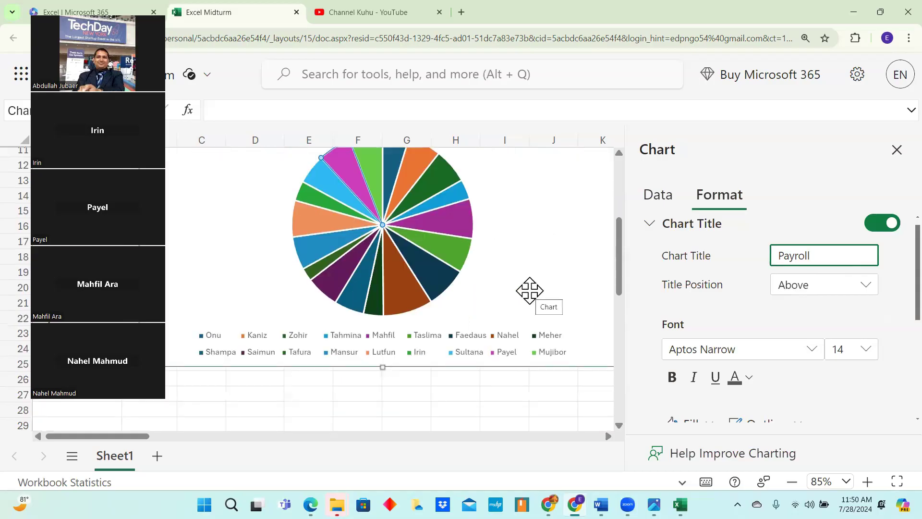
scroll(529, 290, "up", 2)
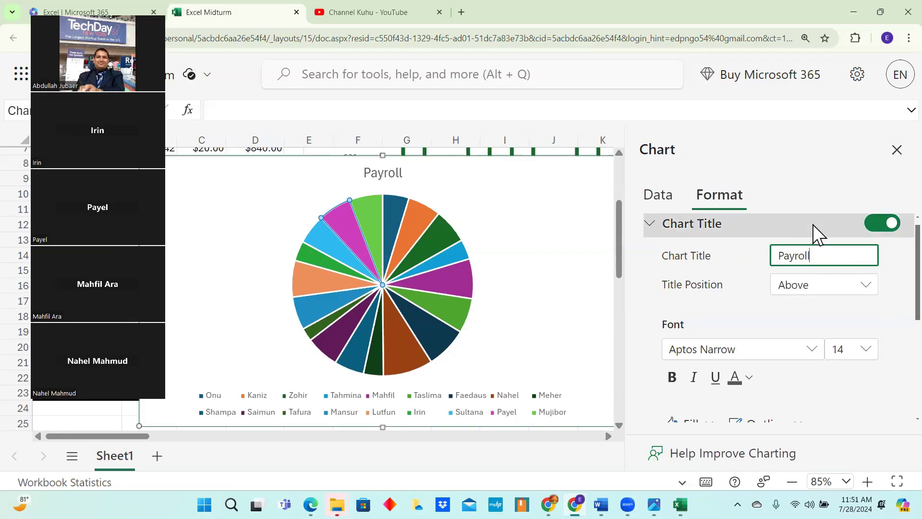
left_click(655, 223)
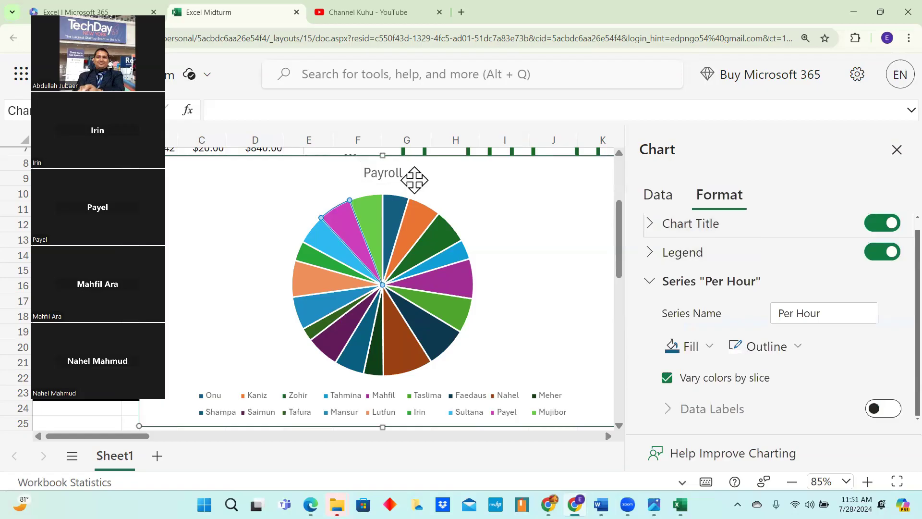
Look over the legend settings, and try a solid green fill on all pie slices before restoring the automatic fill.
left_click(656, 253)
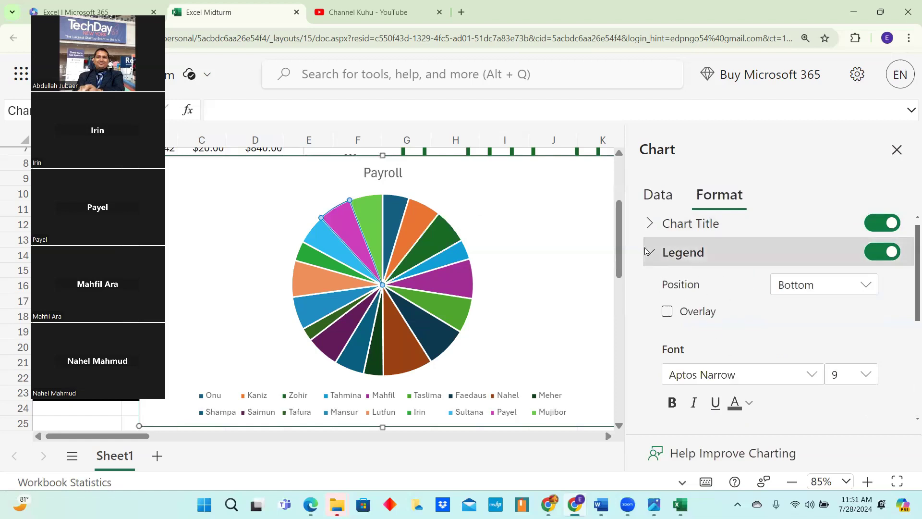
left_click(646, 251)
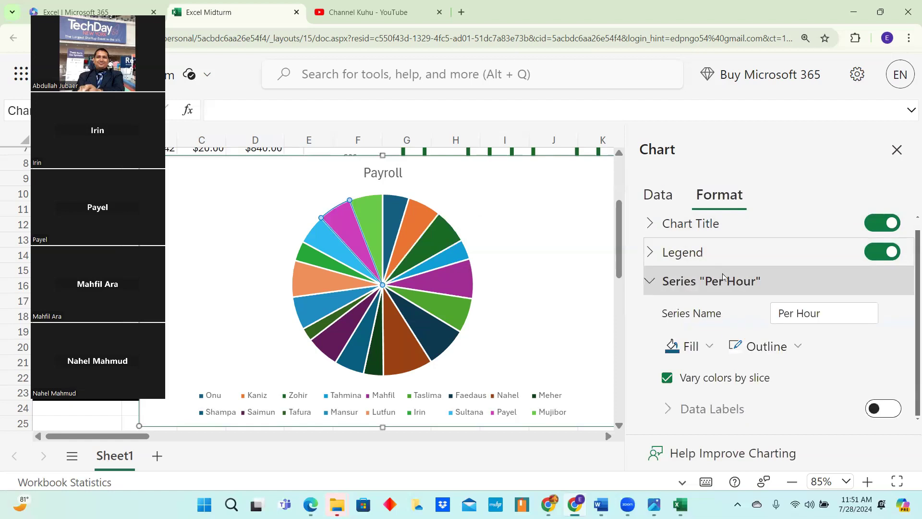
left_click(710, 354)
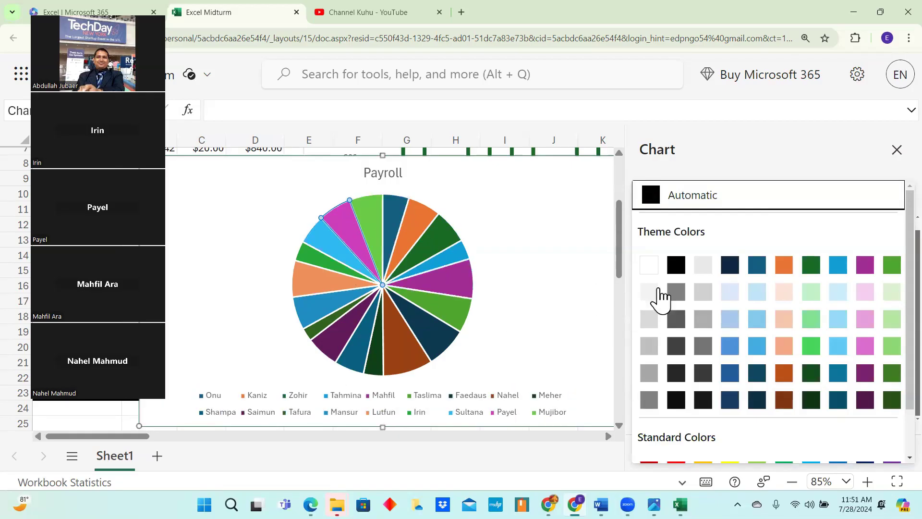
left_click(811, 267)
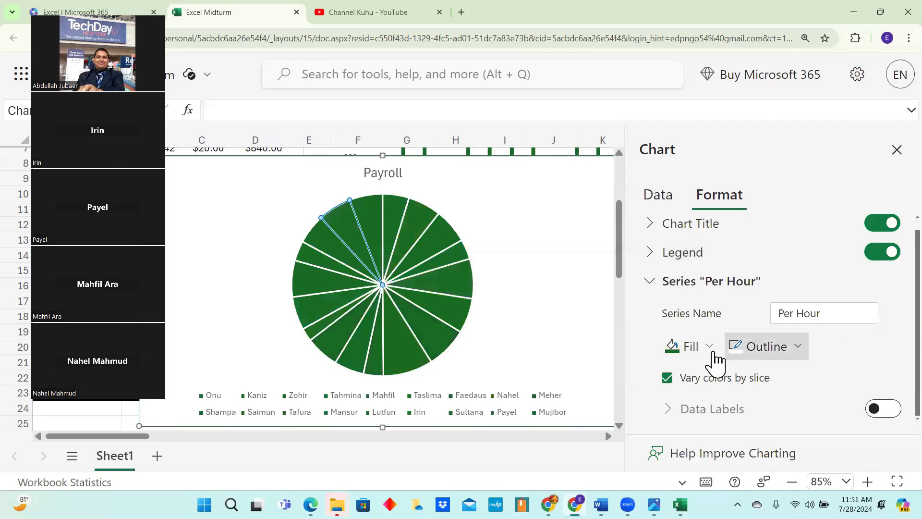
left_click(713, 353)
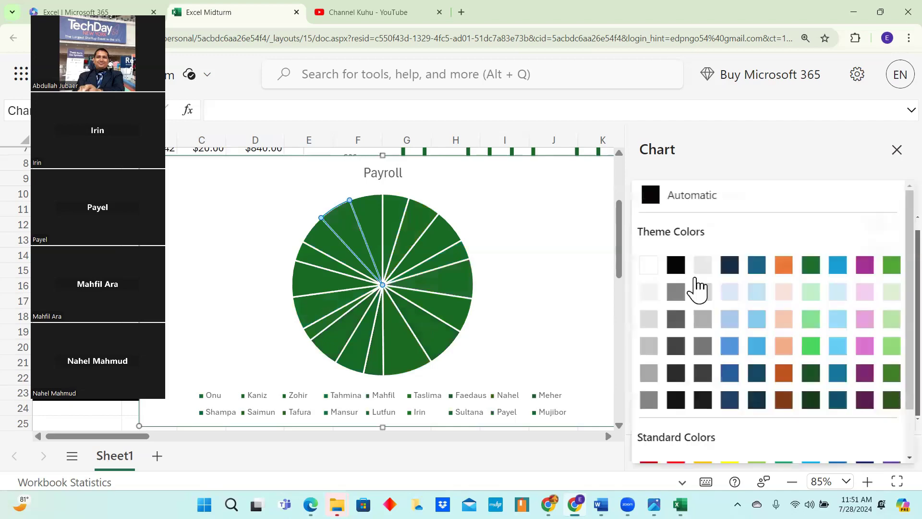
left_click(678, 199)
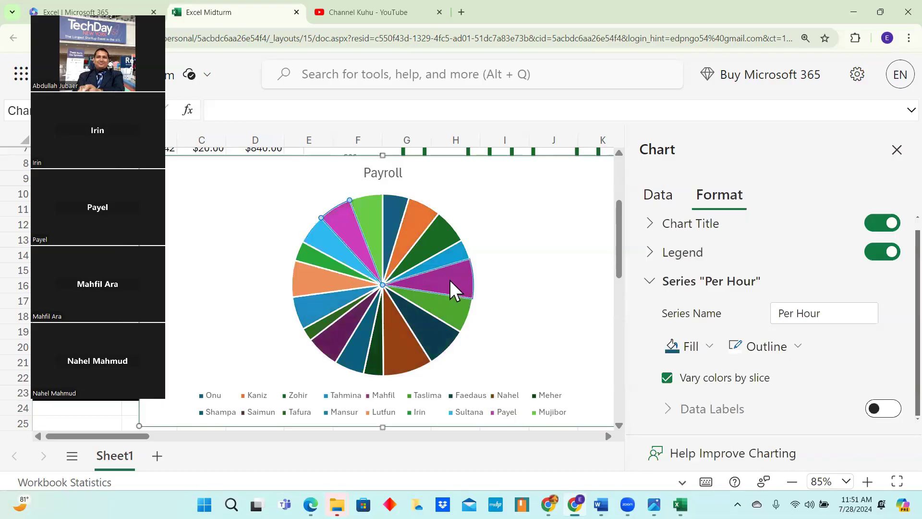
Disable and re-enable varying colors by slice for the Per Hour series, keeping its fill automatic.
mouse_move(450, 280)
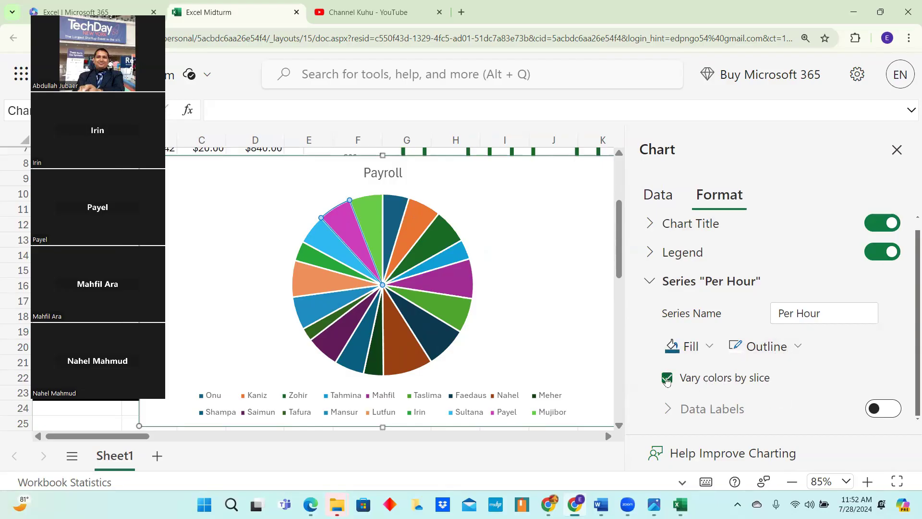
left_click(667, 379)
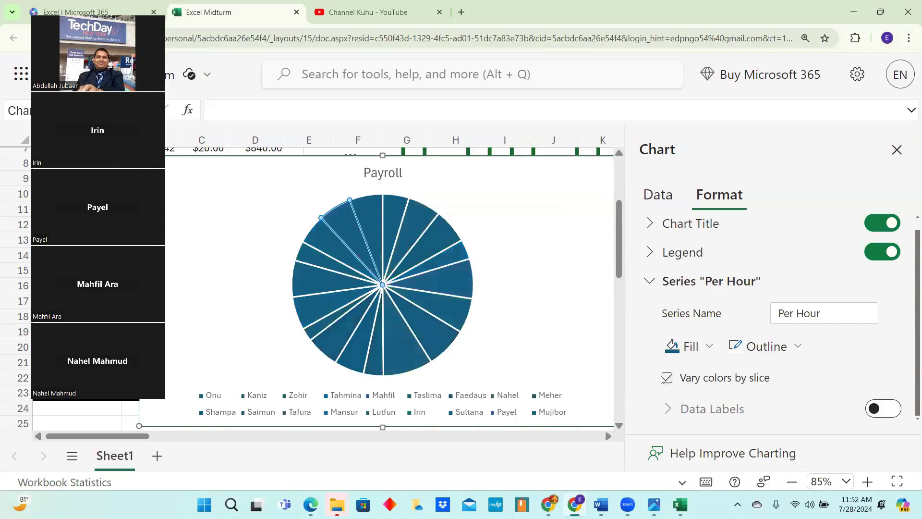
left_click(667, 379)
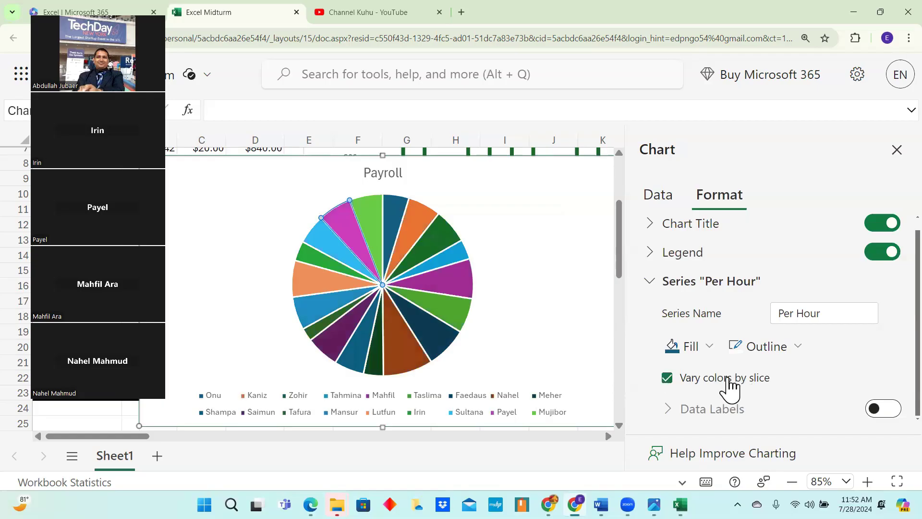
left_click(704, 350)
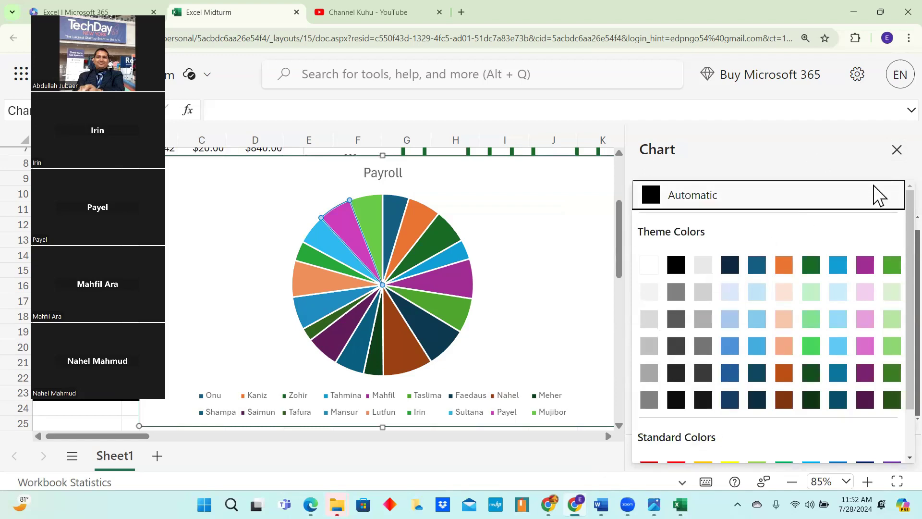
left_click(795, 197)
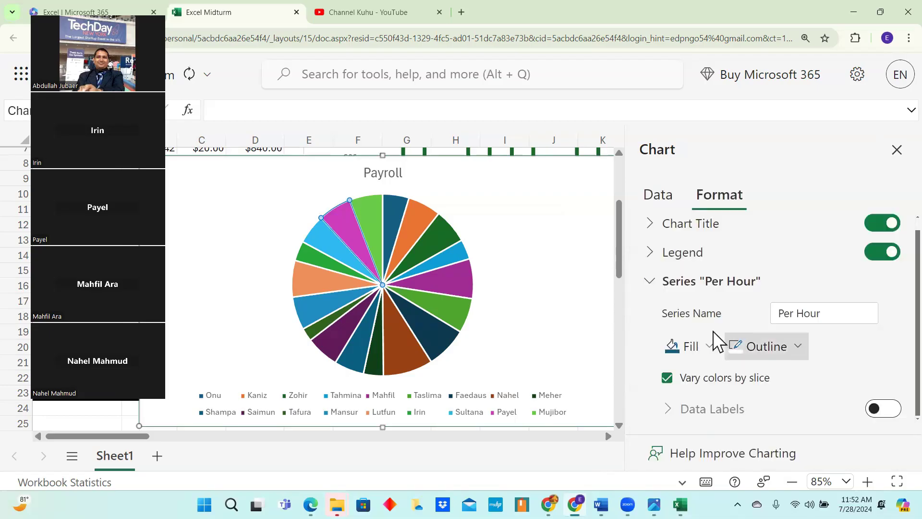
Set the outline of the pie slices to a dark purple theme color after trying dark blue.
left_click(798, 348)
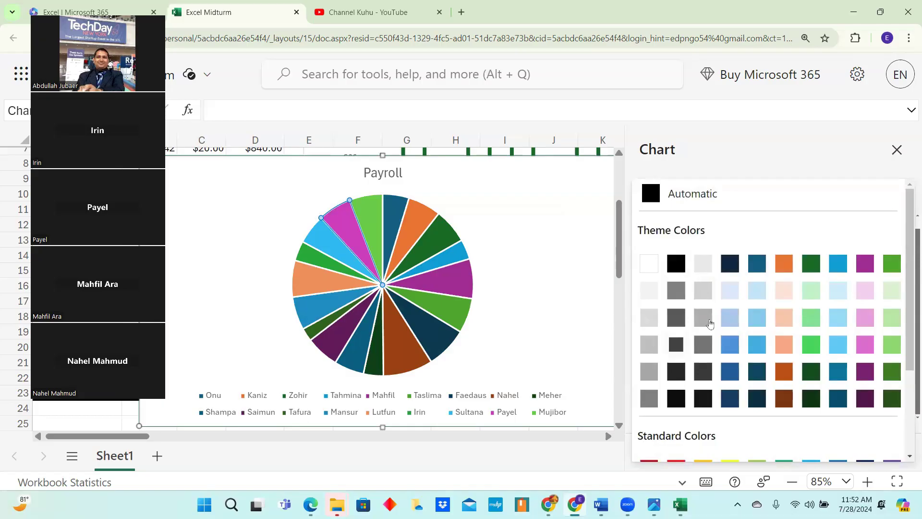
left_click(758, 264)
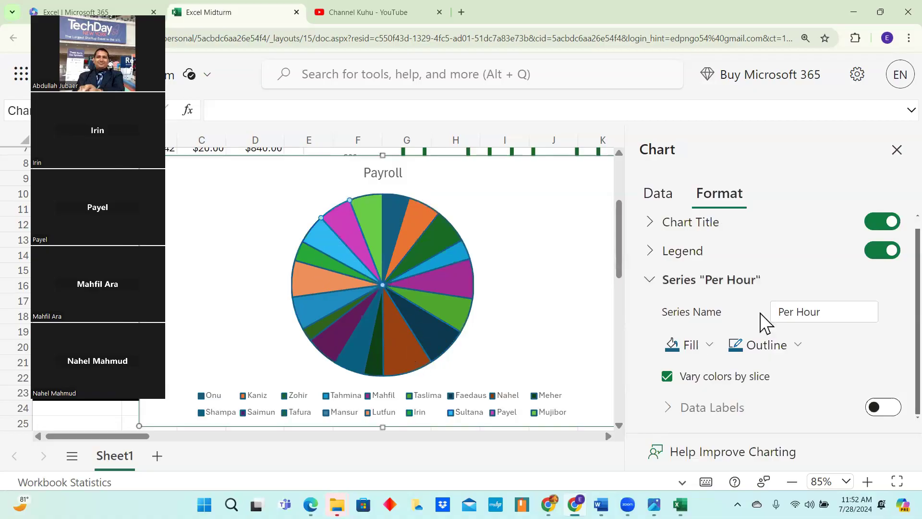
left_click(796, 349)
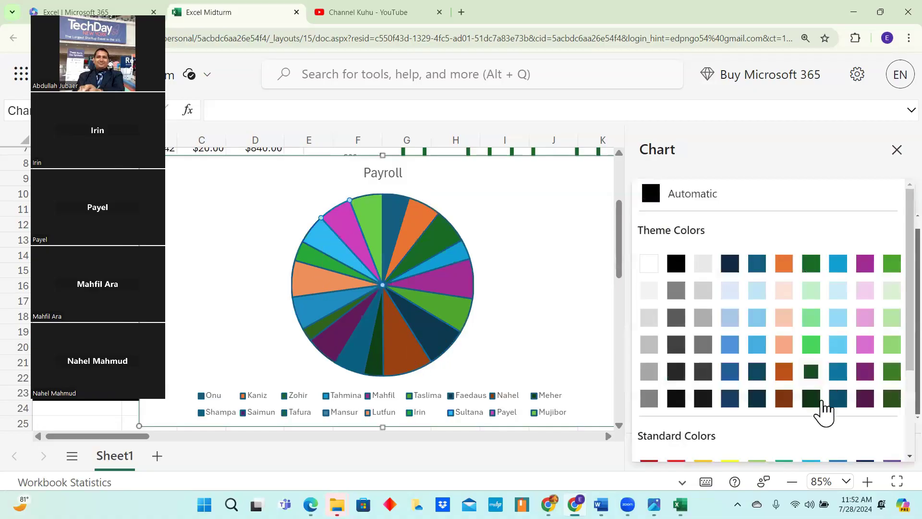
left_click(867, 373)
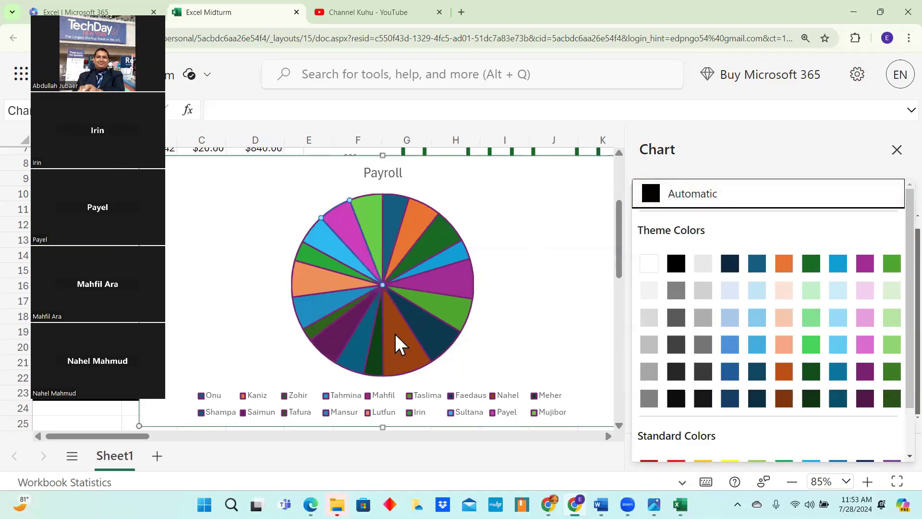
Try a dark gray fill on the pie slices and restore the automatic fill.
left_click(678, 316)
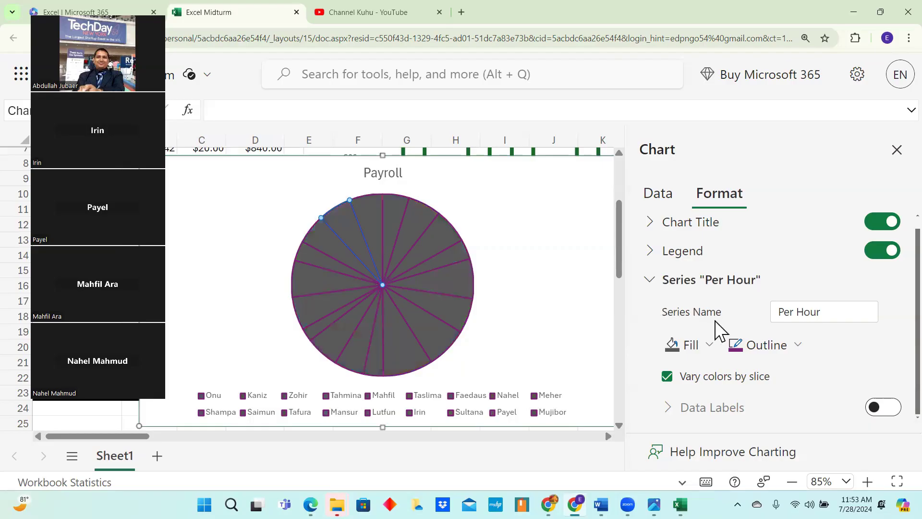
left_click(705, 340)
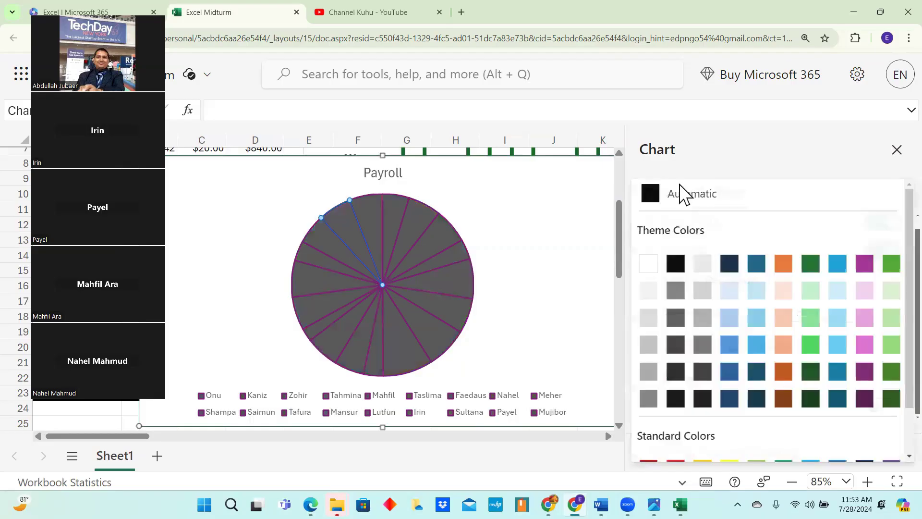
left_click(680, 193)
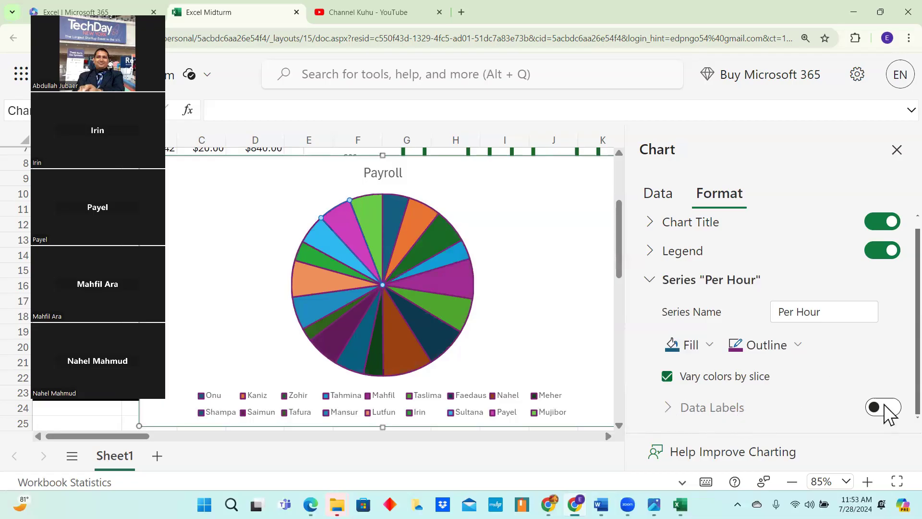
Try data labels on the pie chart with series name, category name, value, percentage and legend key.
left_click(899, 407)
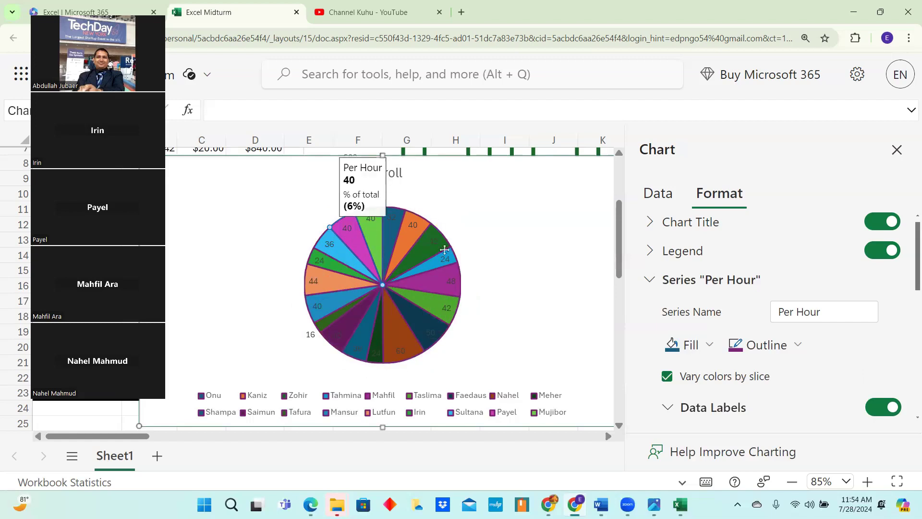
scroll(816, 317, "down", 4)
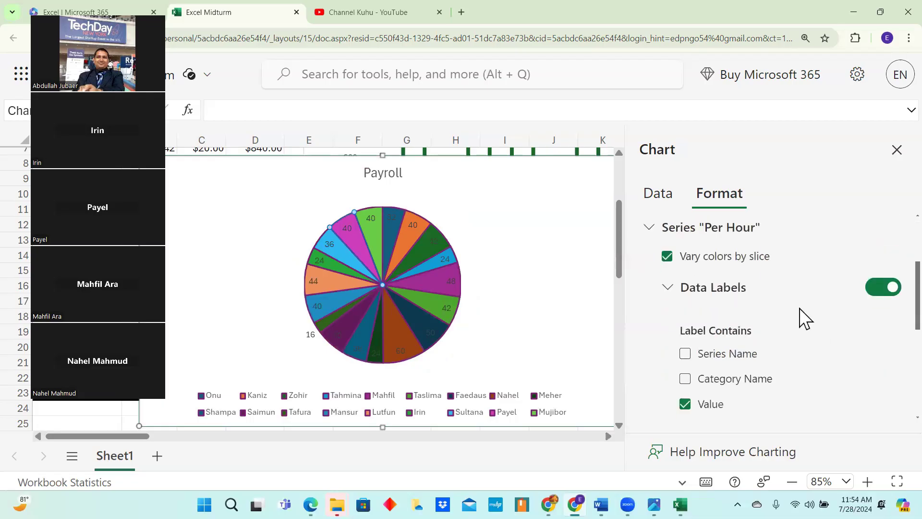
left_click(716, 318)
scroll(701, 309, "down", 1)
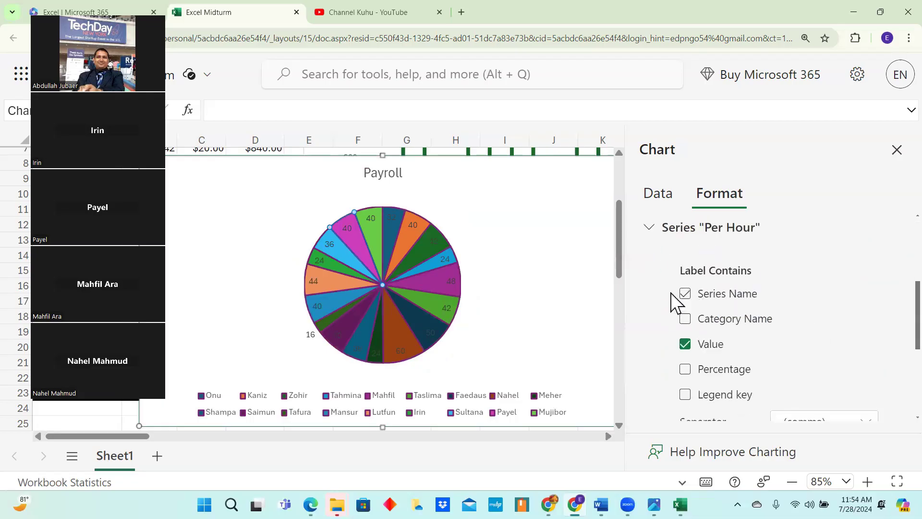
left_click(685, 294)
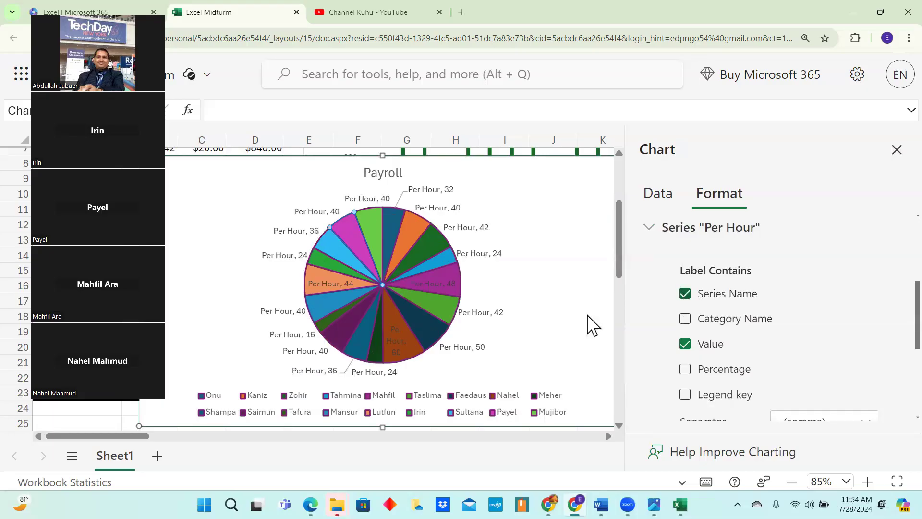
left_click(685, 319)
left_click(686, 370)
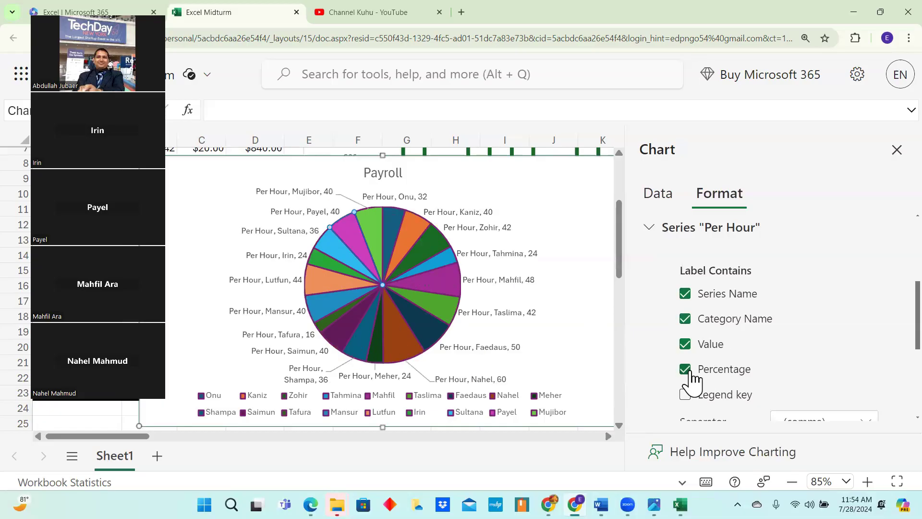
scroll(766, 372, "down", 1)
scroll(690, 351, "down", 1)
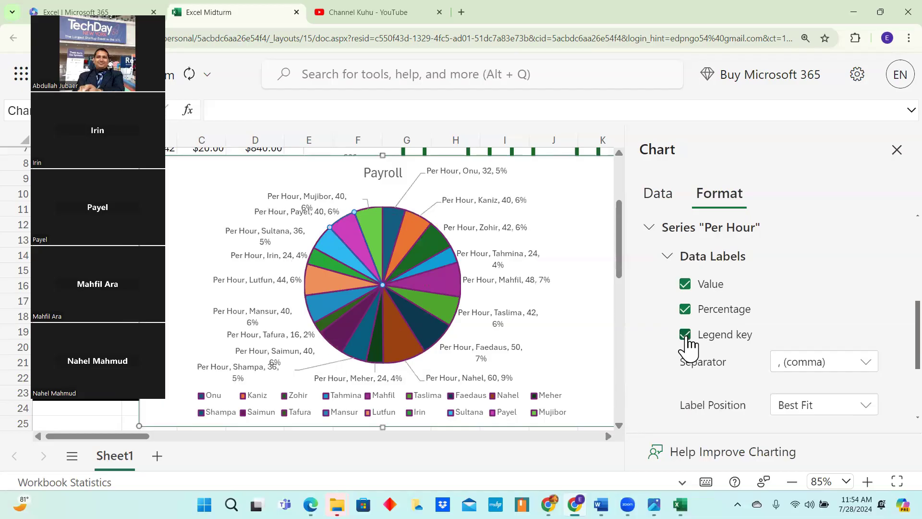
scroll(710, 341, "up", 3)
scroll(734, 368, "up", 2)
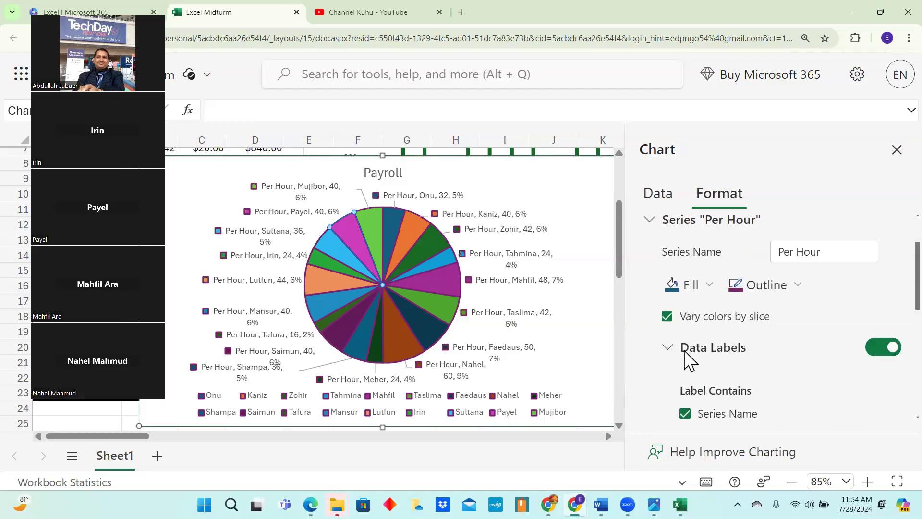
Remove the pie chart's data labels, briefly showing them again with values only.
left_click(873, 356)
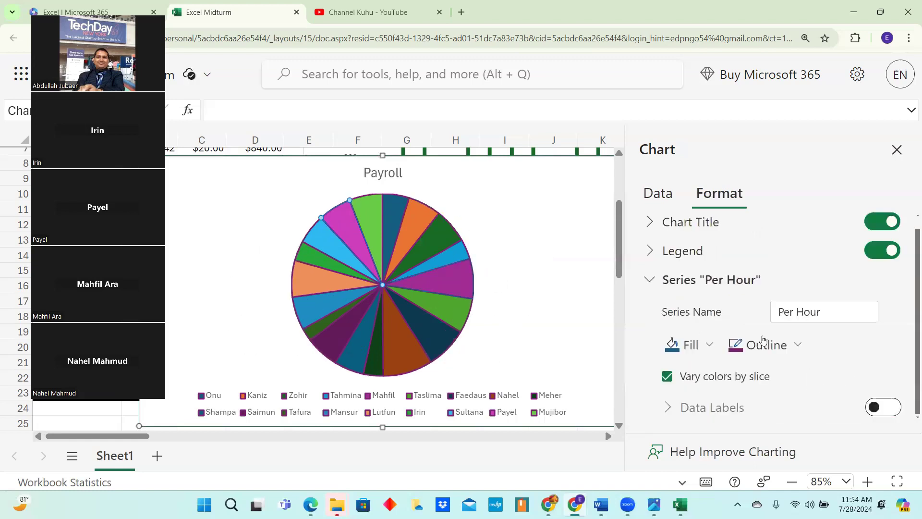
left_click(884, 400)
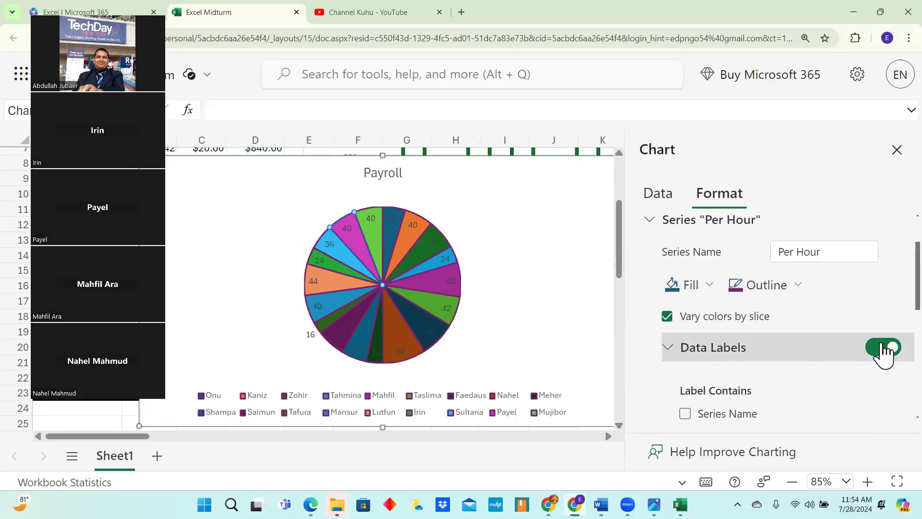
left_click(678, 356)
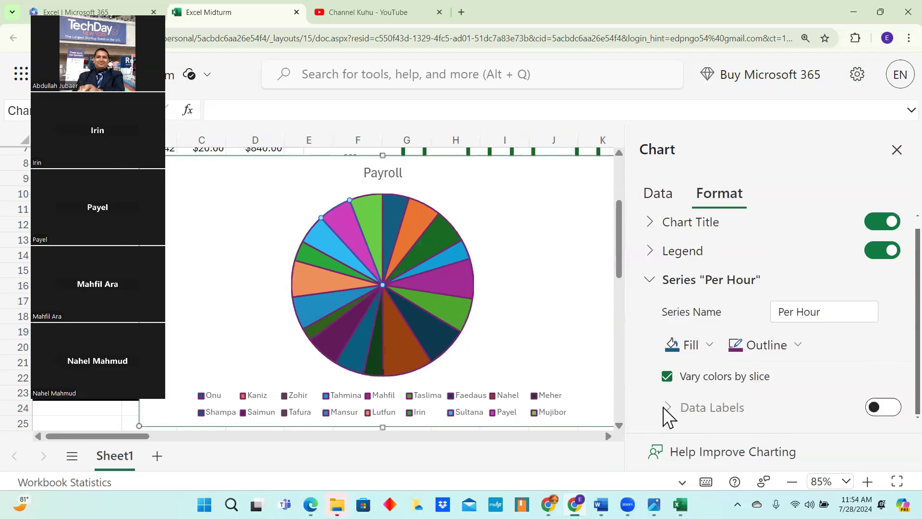
Turn the data labels back on and include series name, category name, percentage and legend key along with the value.
left_click(888, 407)
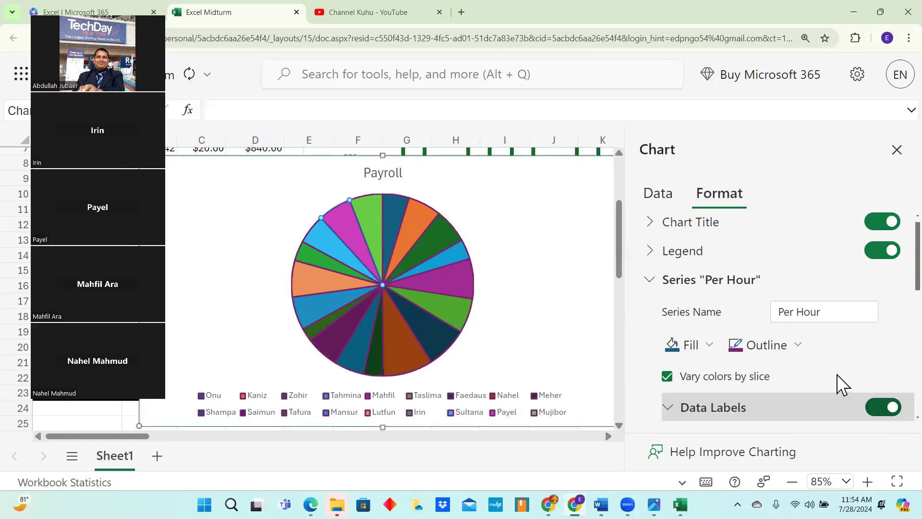
scroll(705, 293, "down", 1)
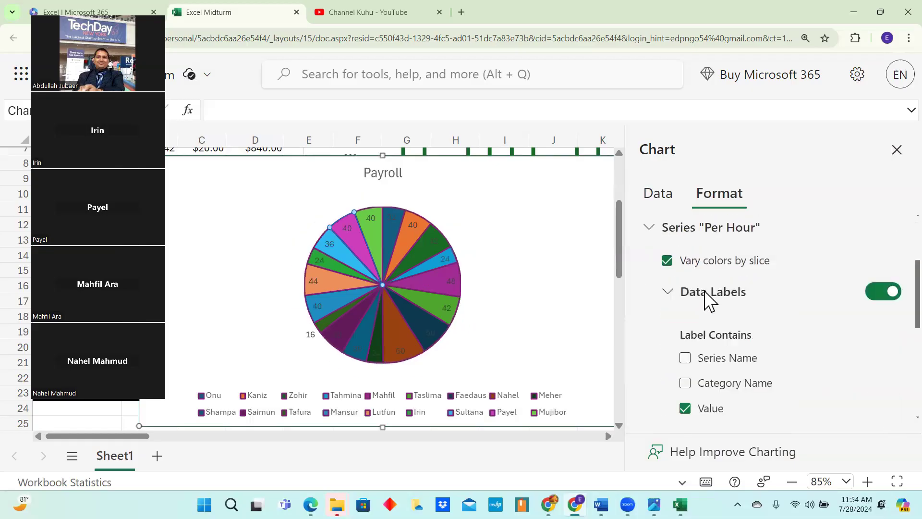
scroll(723, 412, "down", 1)
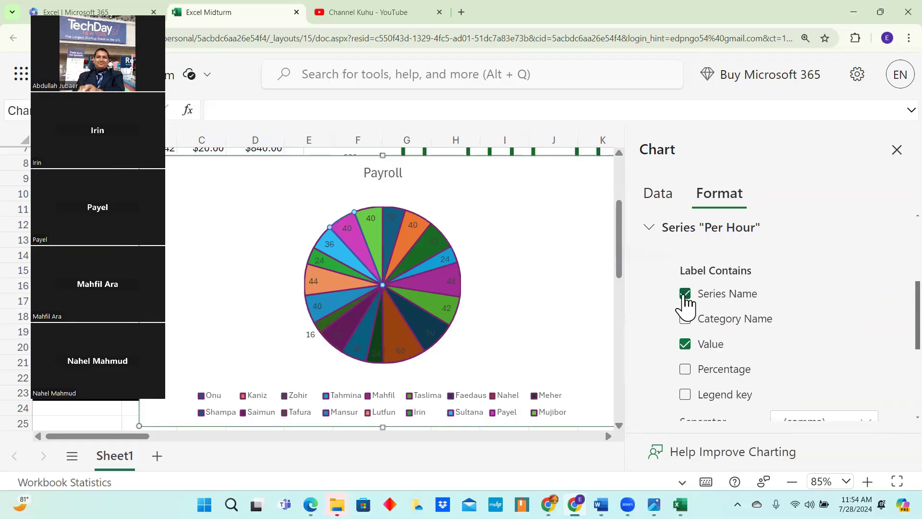
left_click(686, 320)
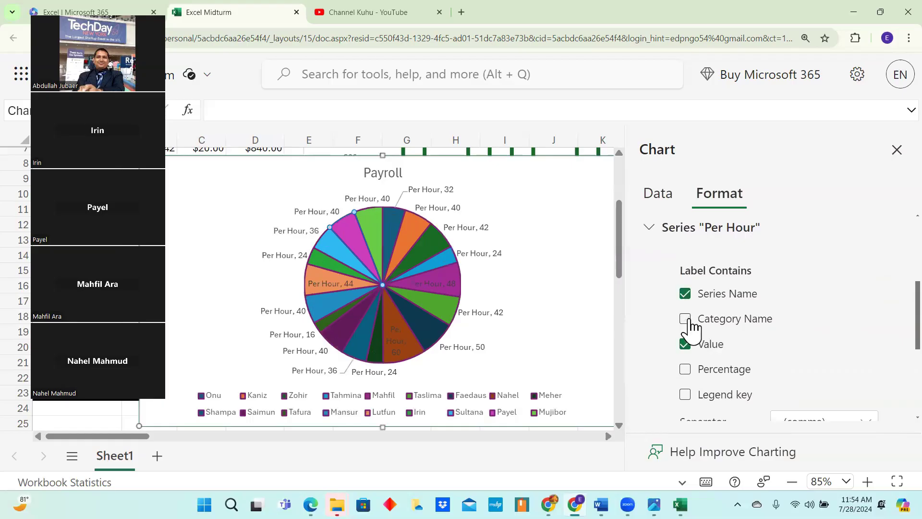
left_click(685, 320)
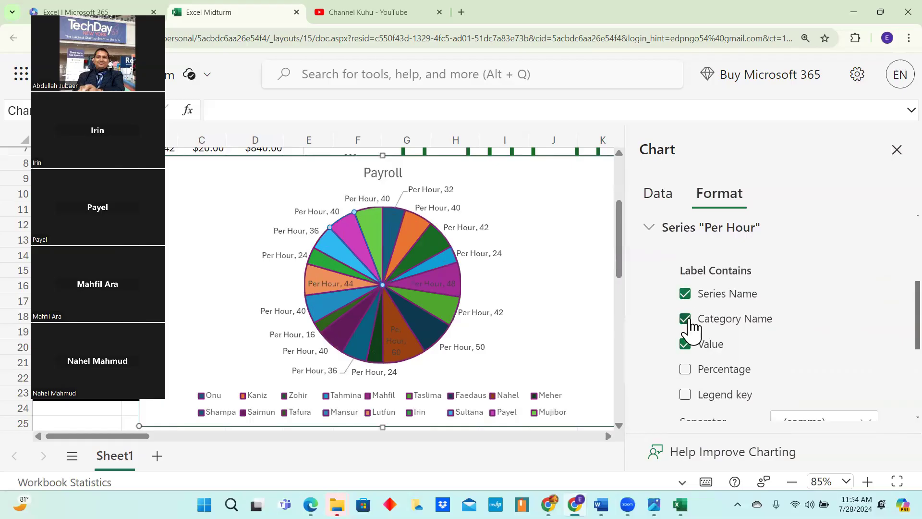
left_click(685, 369)
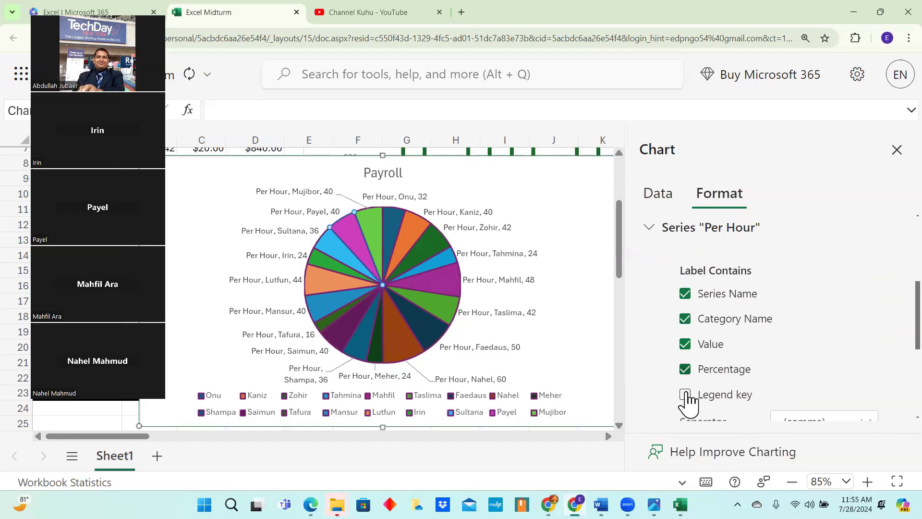
left_click(685, 395)
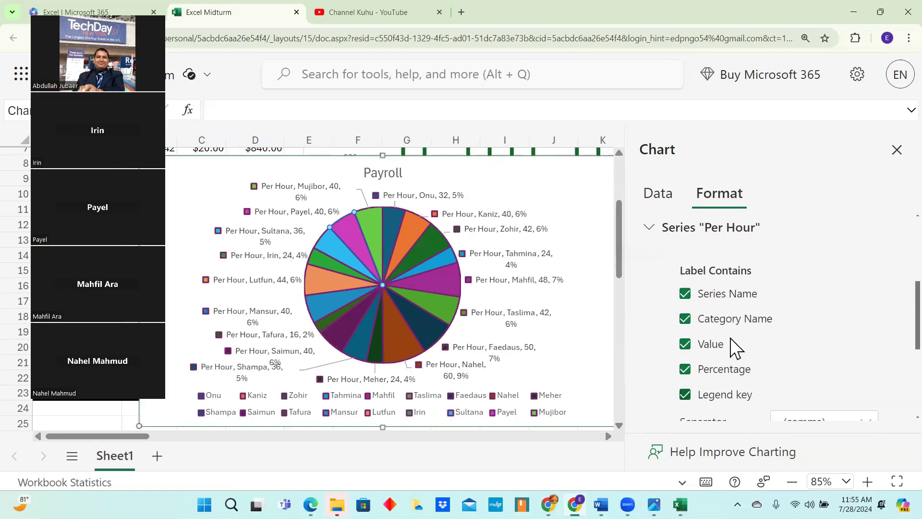
Examine the Payroll pie chart's data labels, slices and legend.
scroll(723, 342, "down", 1)
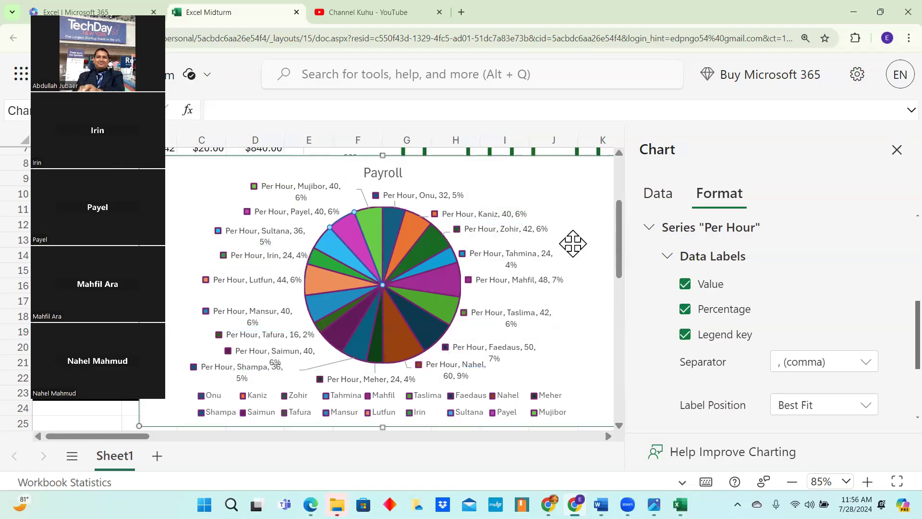
scroll(568, 264, "down", 2)
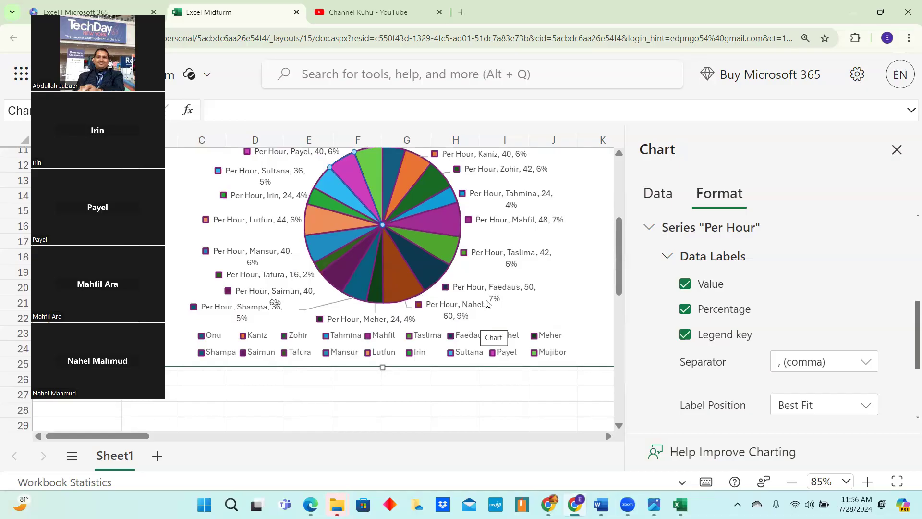
left_click(478, 311)
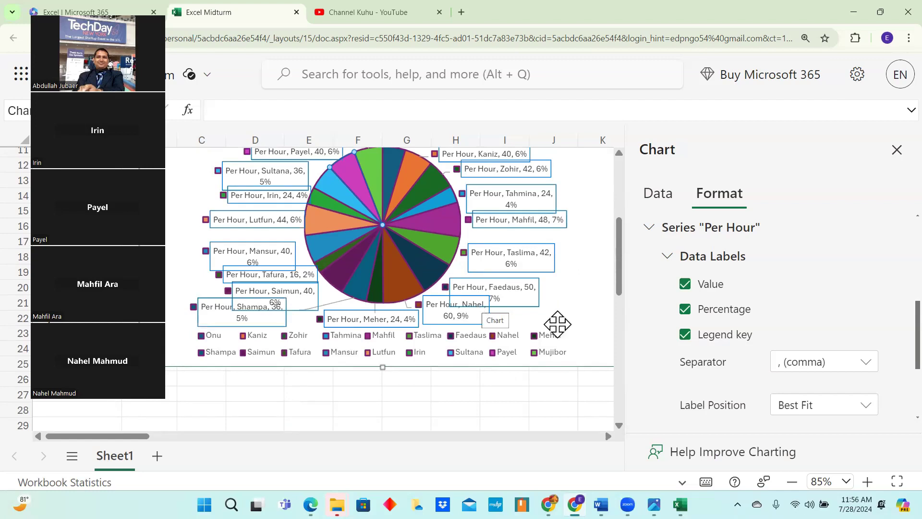
left_click(585, 312)
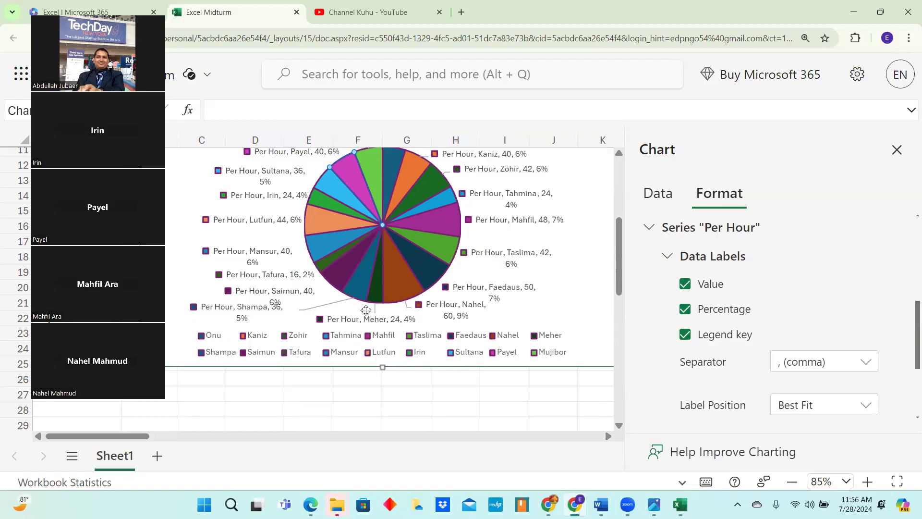
left_click(294, 289)
scroll(391, 243, "up", 3)
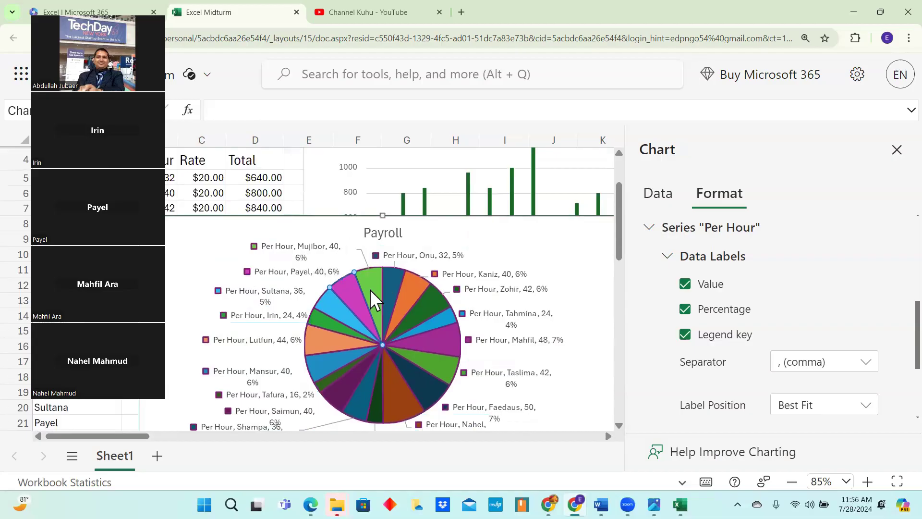
scroll(375, 284, "down", 2)
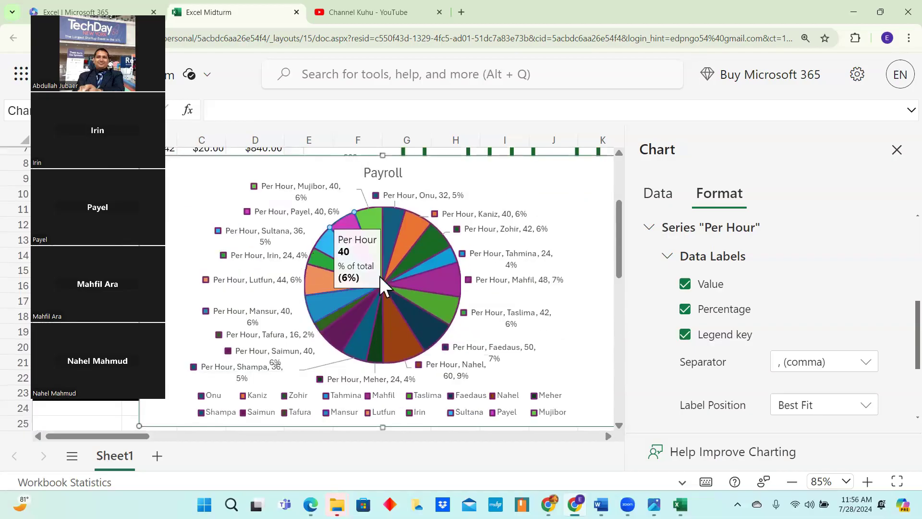
scroll(380, 277, "down", 1)
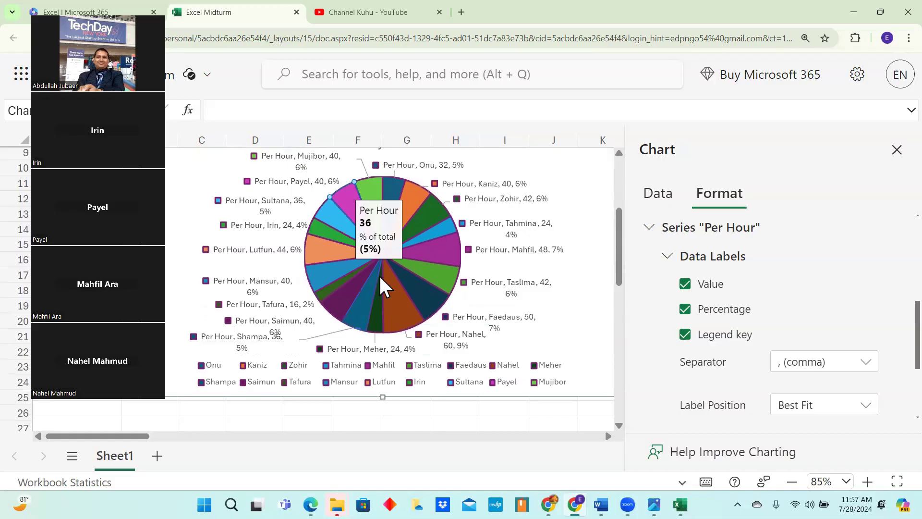
scroll(381, 277, "down", 1)
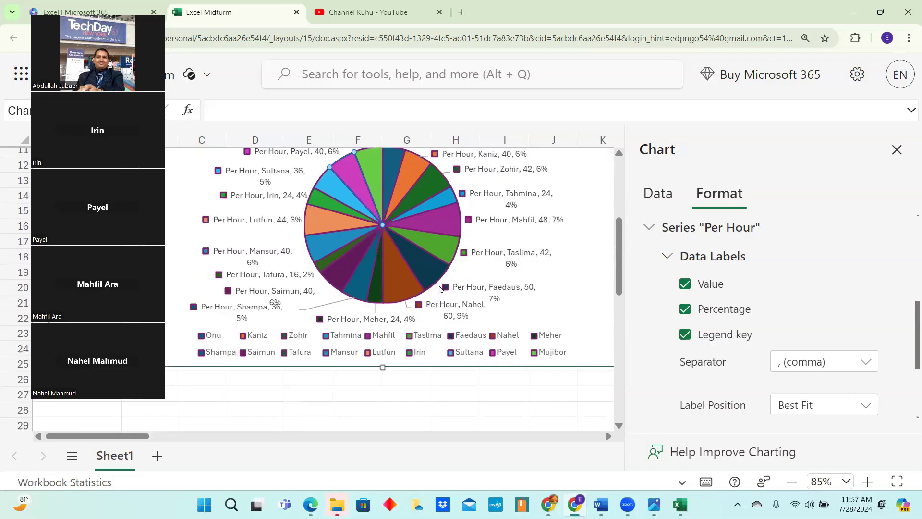
scroll(440, 291, "down", 1)
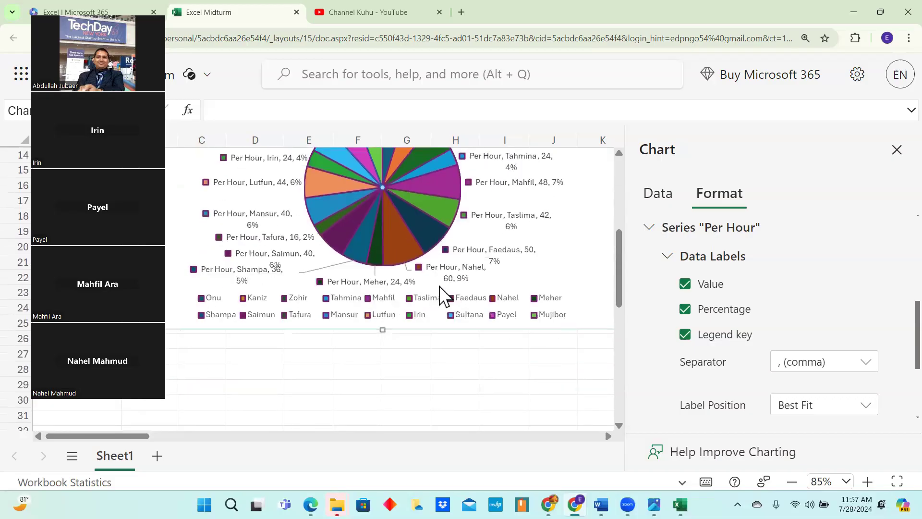
scroll(441, 291, "up", 3)
Review the data labels' separator, label position, font and fill color options without changing them.
scroll(743, 327, "down", 2)
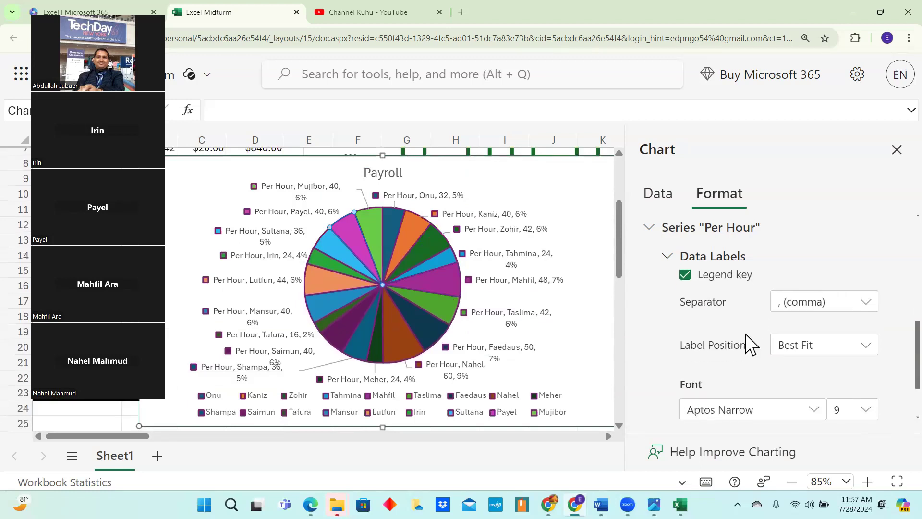
scroll(742, 327, "down", 1)
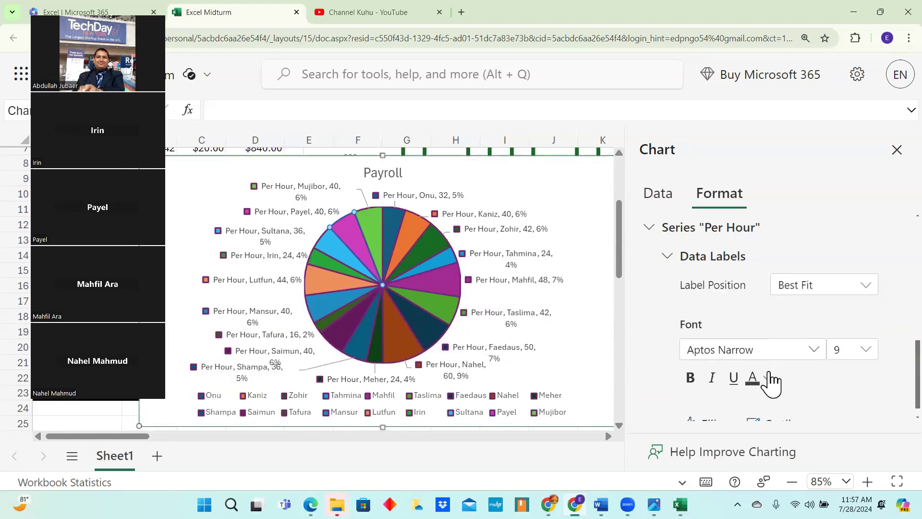
scroll(768, 380, "down", 1)
left_click(724, 407)
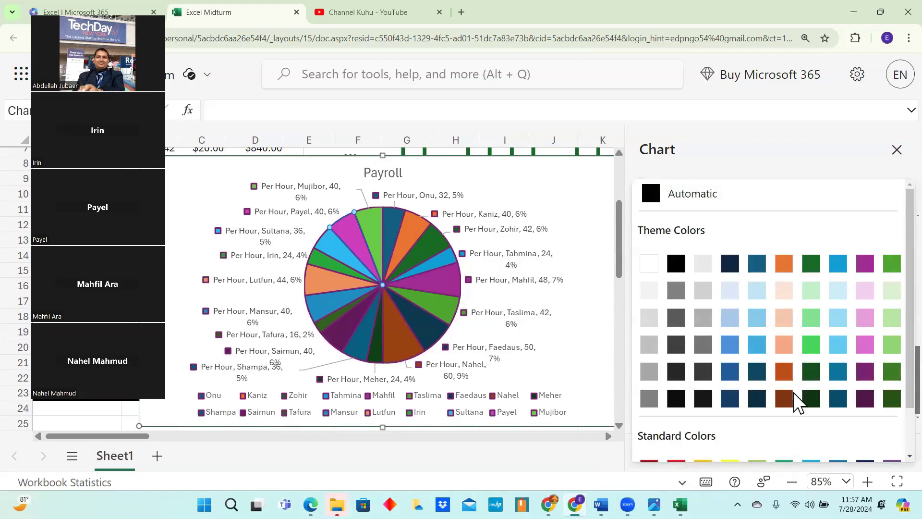
scroll(799, 404, "down", 2)
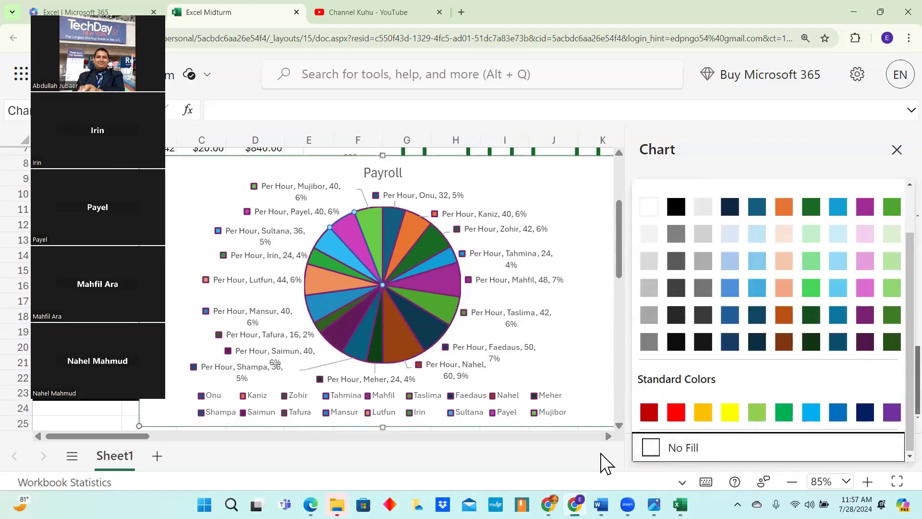
left_click(844, 185)
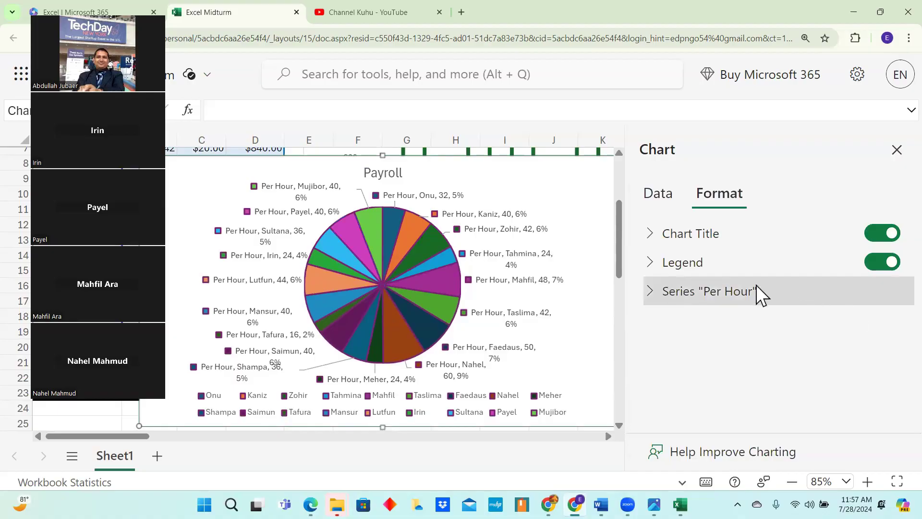
Show the formatting options of the Per Hour series and close the chart formatting pane.
left_click(649, 291)
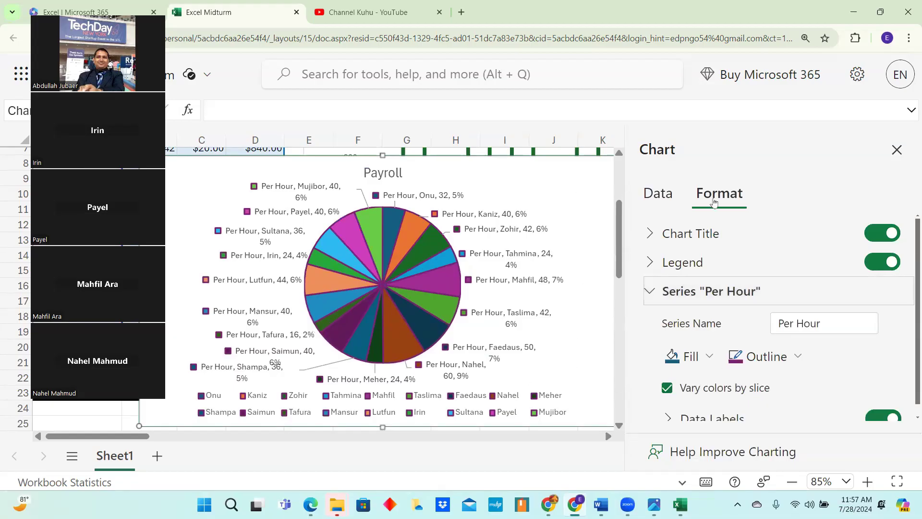
left_click(894, 151)
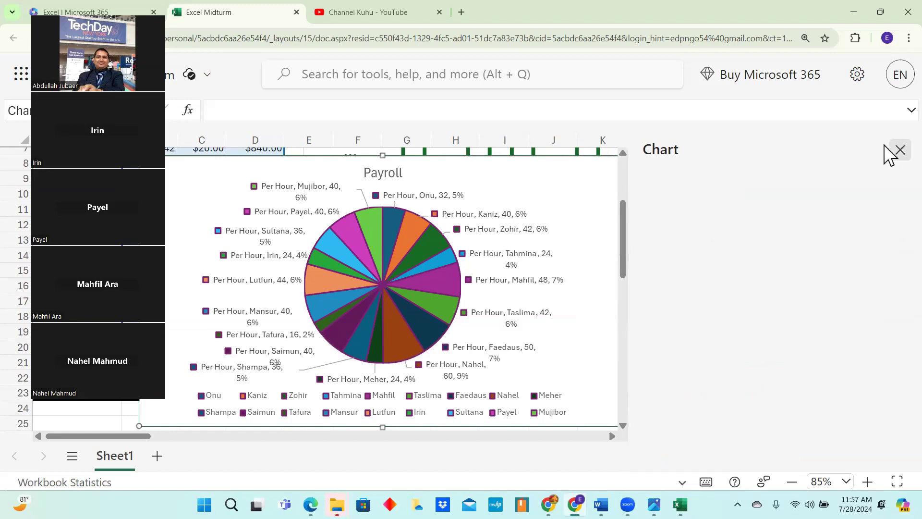